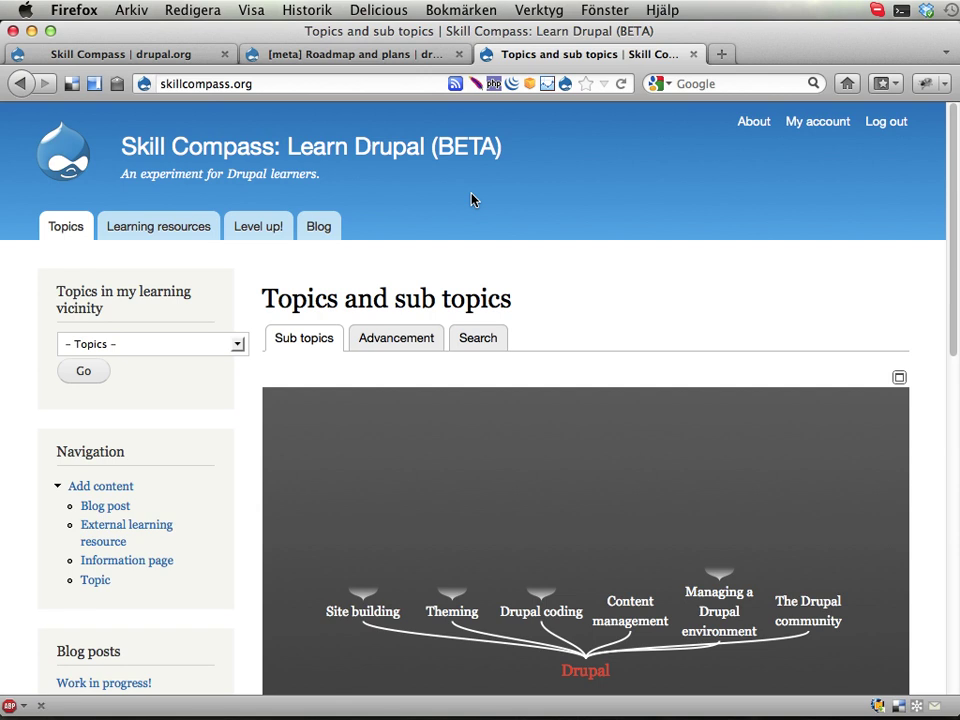
Step: Look up the project short name 'sc' on the drupal.org project page, then return to Skill Compass
left_click(184, 55)
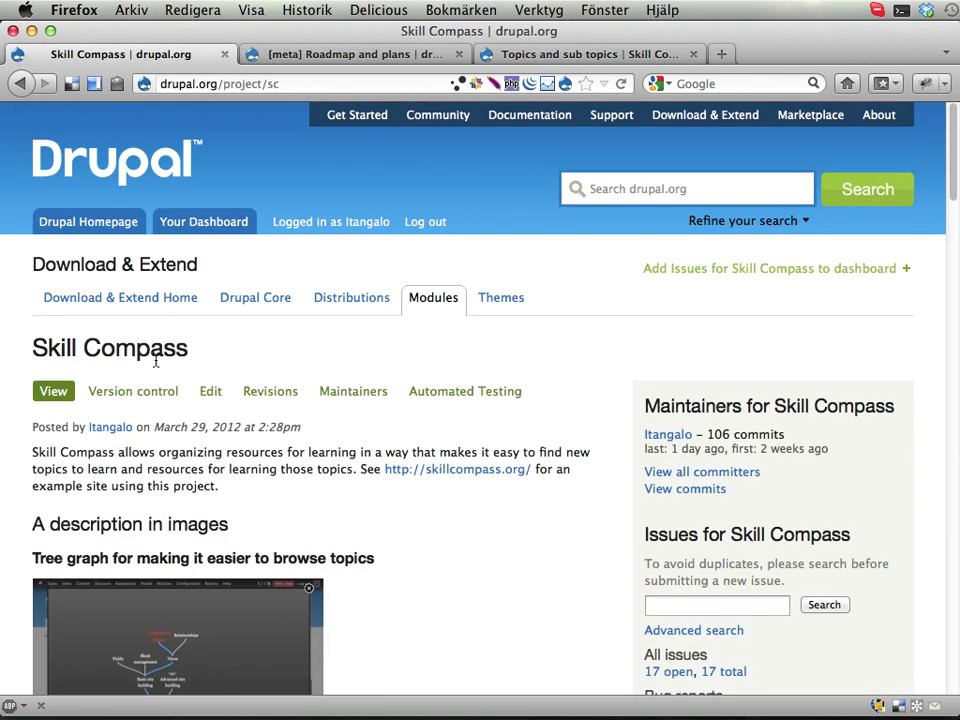
left_click(266, 84)
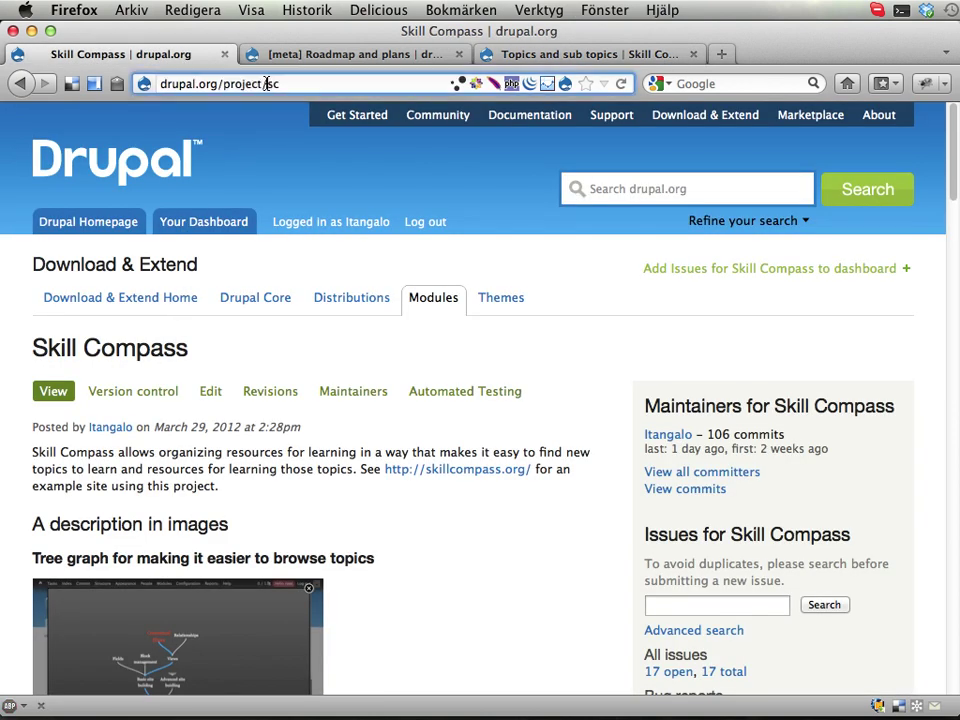
double_click(272, 84)
left_click(538, 58)
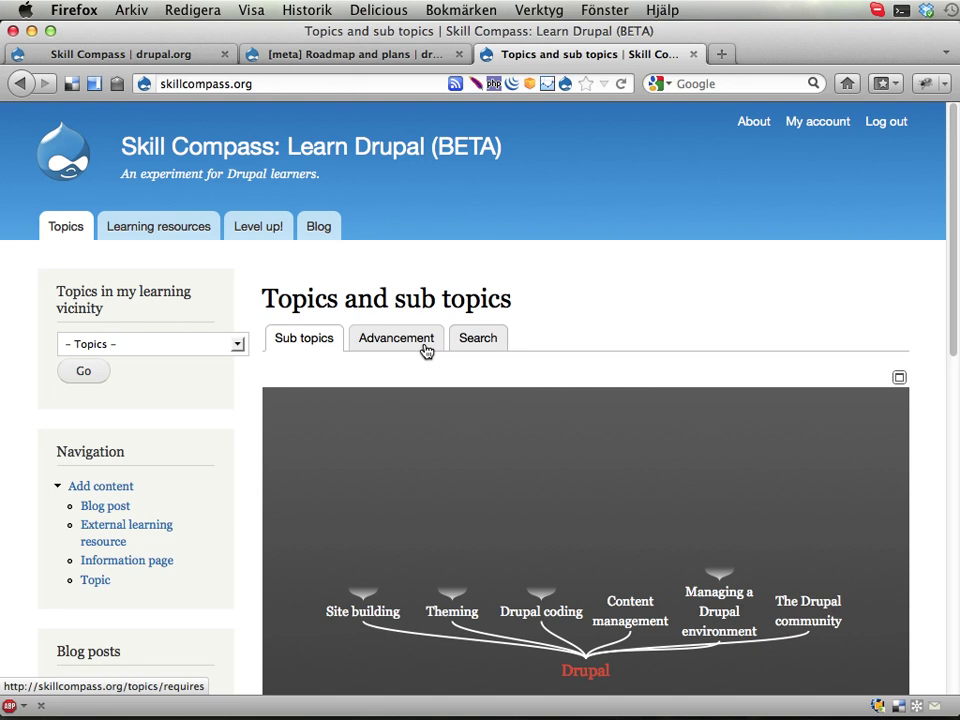
Step: Open My account in a new tab and review the profile name and Points
middle_click(805, 125)
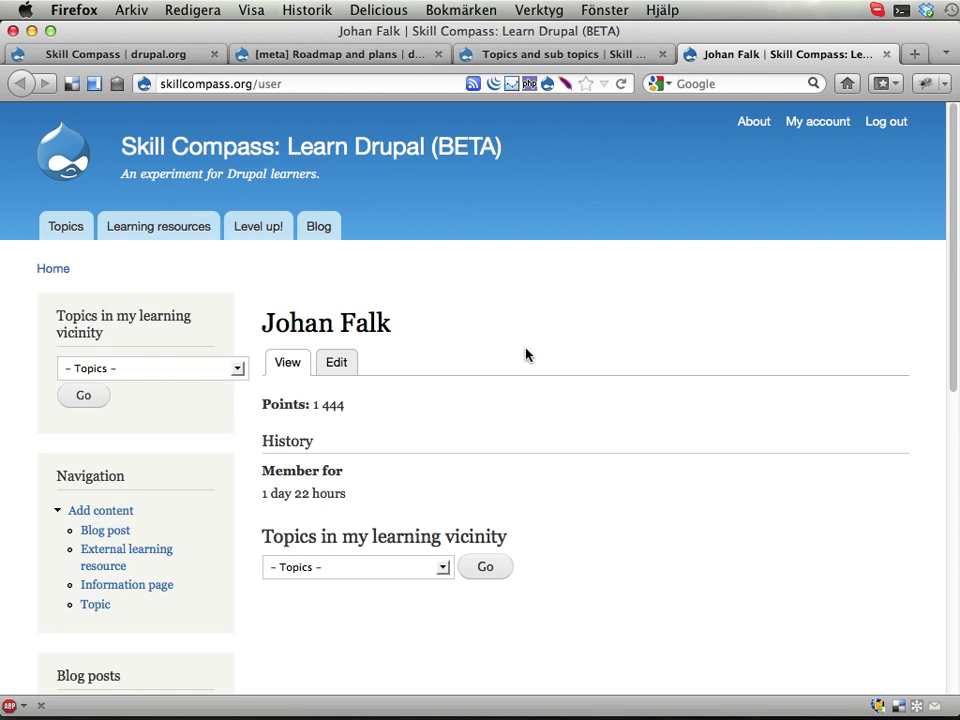
left_click_drag(275, 322, 379, 322)
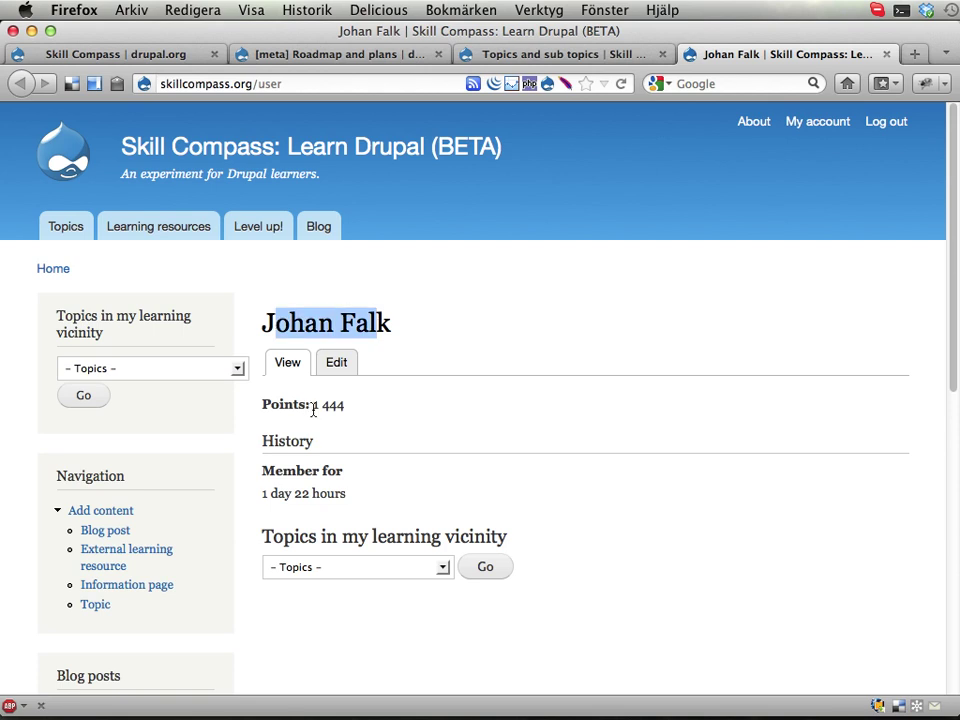
left_click_drag(313, 408, 262, 405)
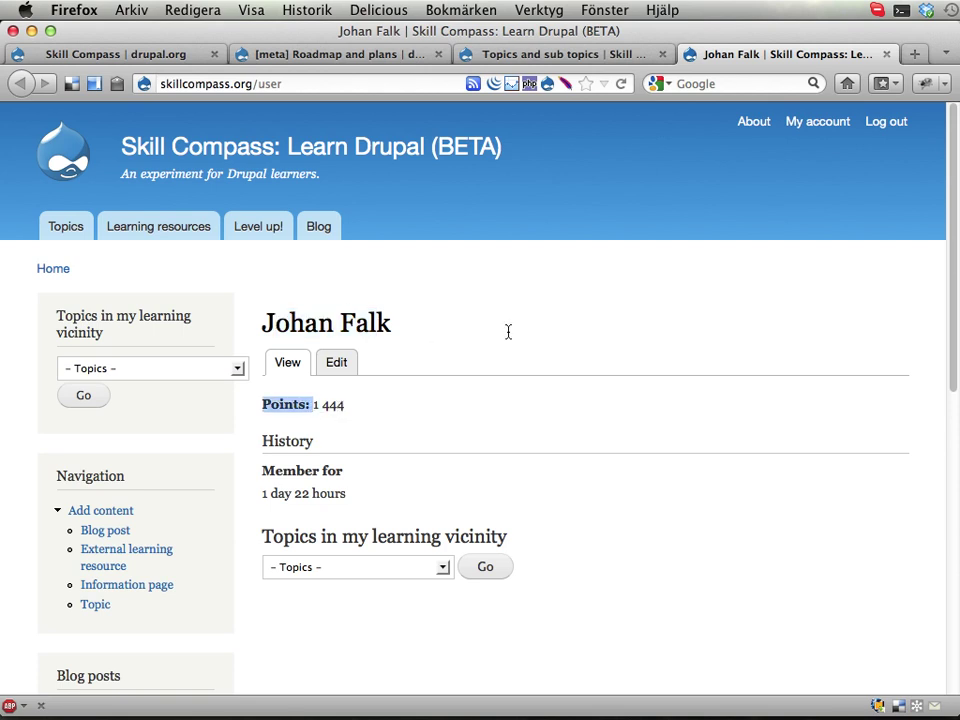
Step: Return to Topics and sub topics and begin adding an external learning resource
left_click(575, 60)
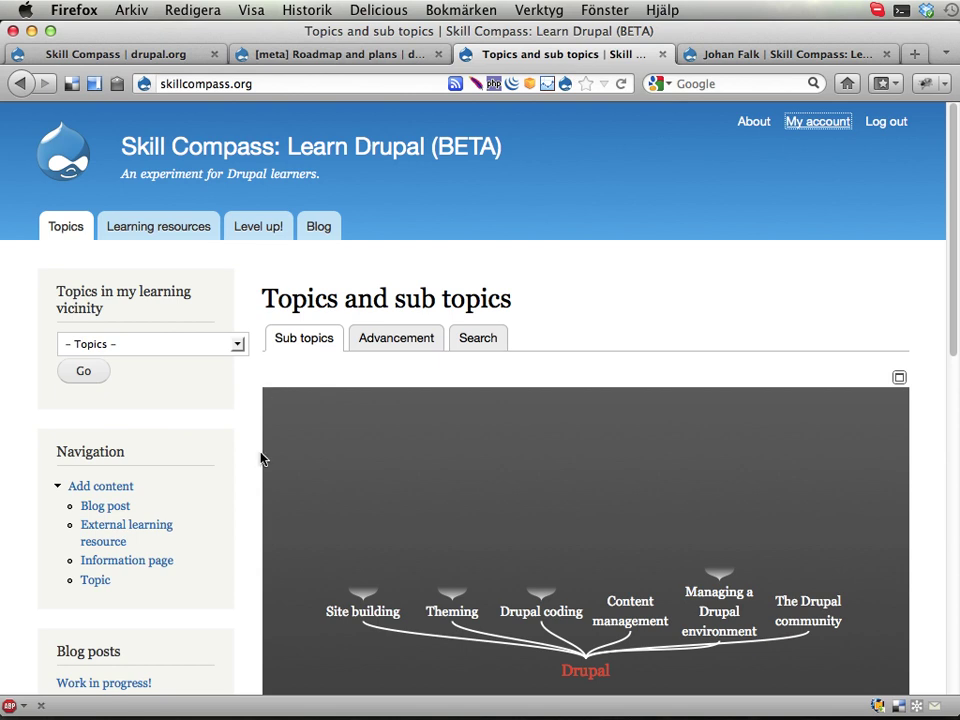
scroll(190, 508, "down", 1)
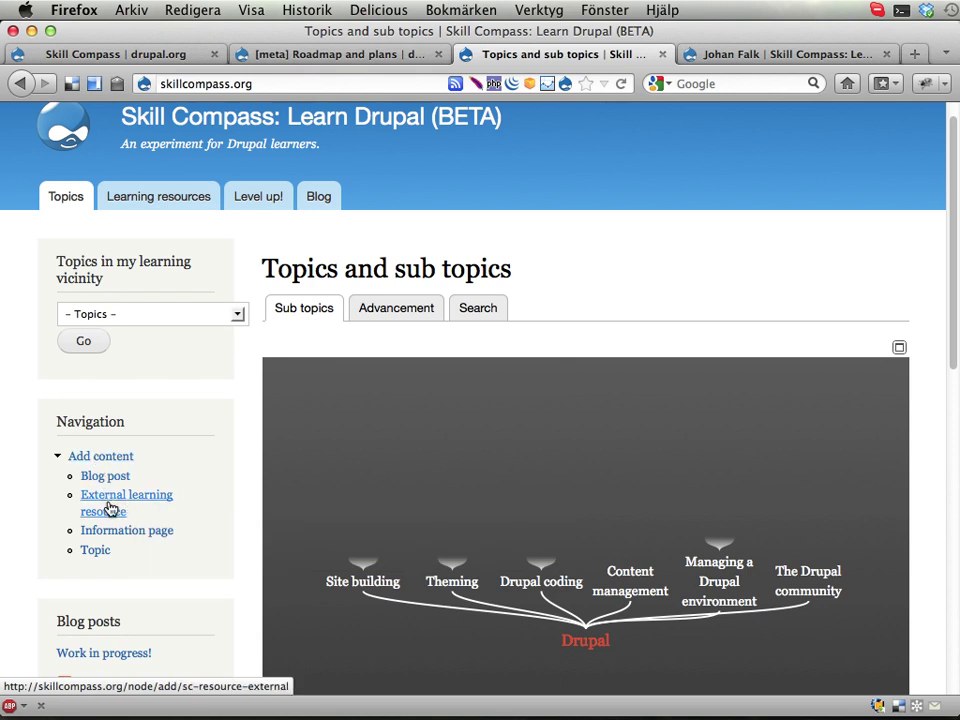
left_click(107, 503)
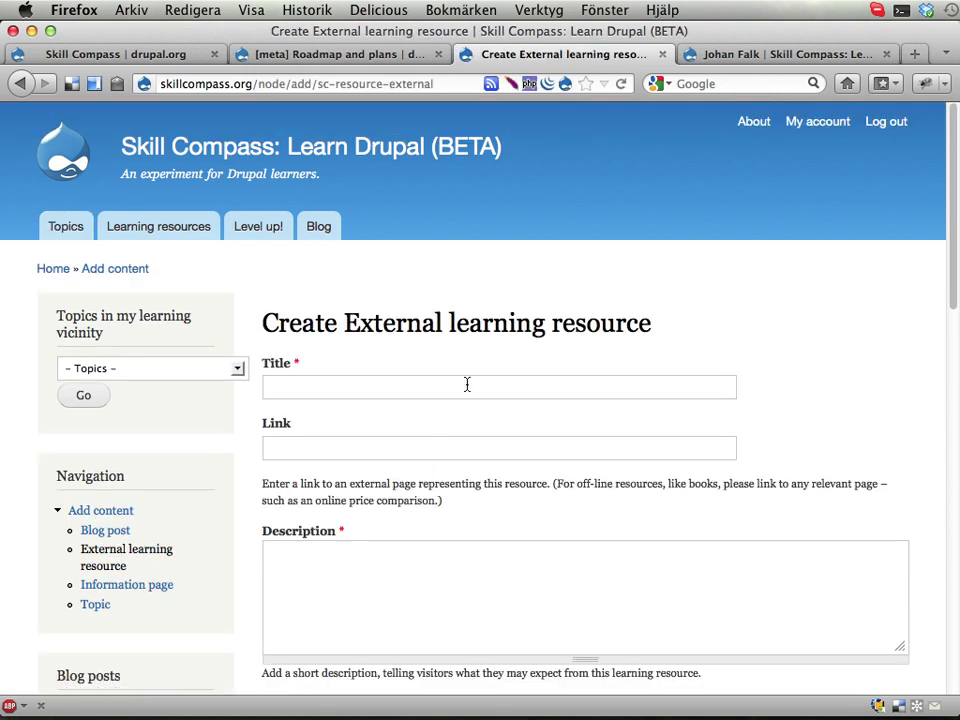
Step: Title the external learning resource 'Whatever', leave Link empty, and move into Description
left_click(461, 391)
type("What")
type("ever")
key("Tab")
left_click(328, 448)
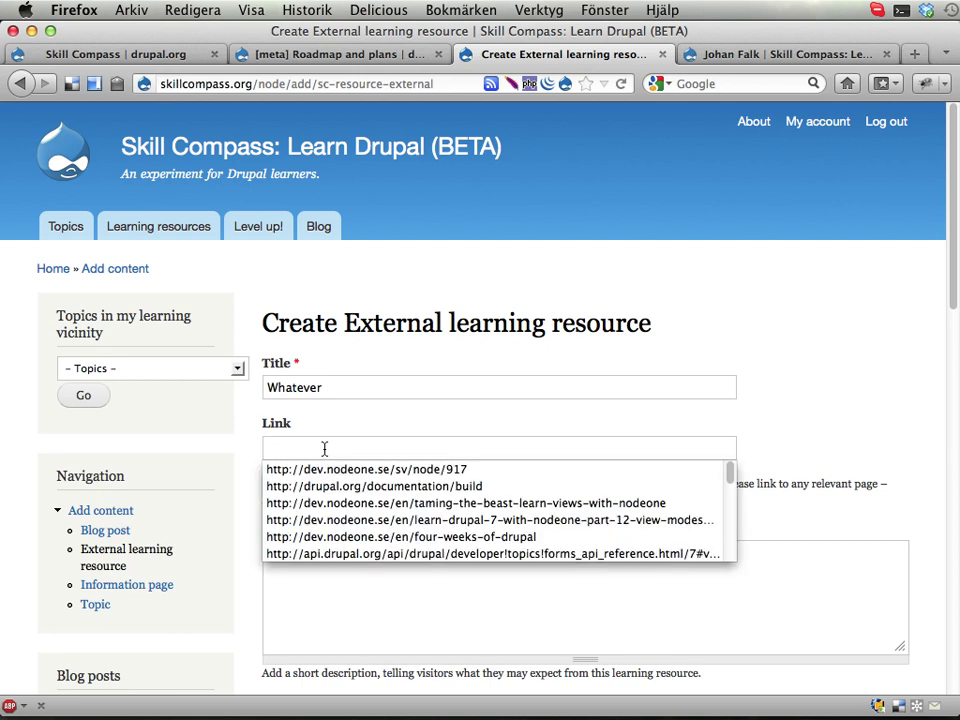
key("Escape")
left_click(354, 574)
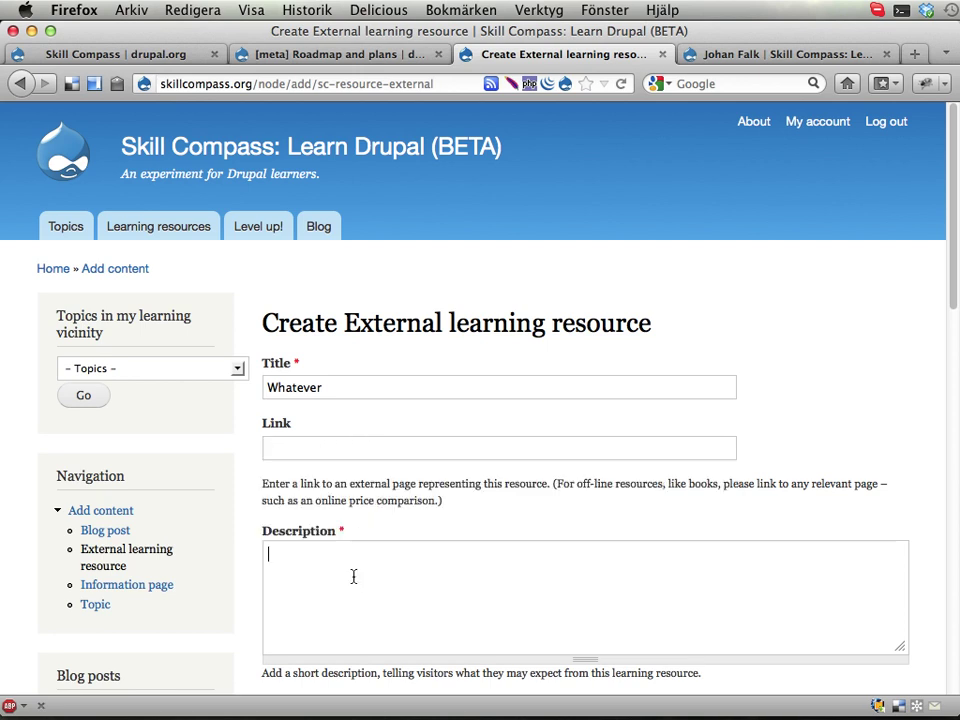
scroll(405, 540, "down", 3)
scroll(405, 540, "down", 2)
scroll(405, 540, "down", 6)
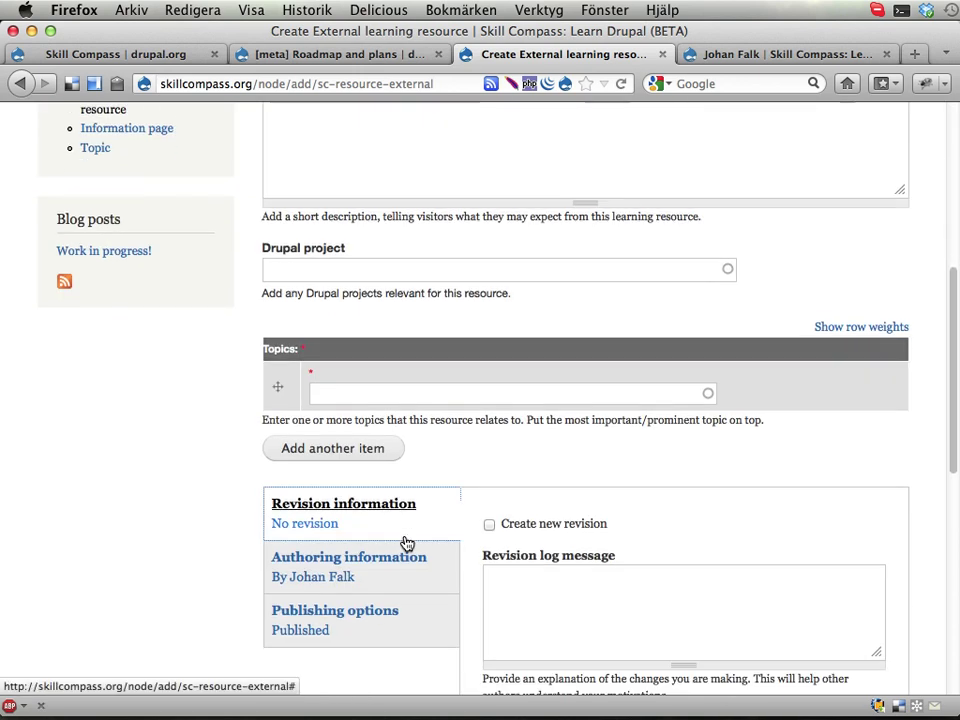
scroll(405, 540, "up", 1)
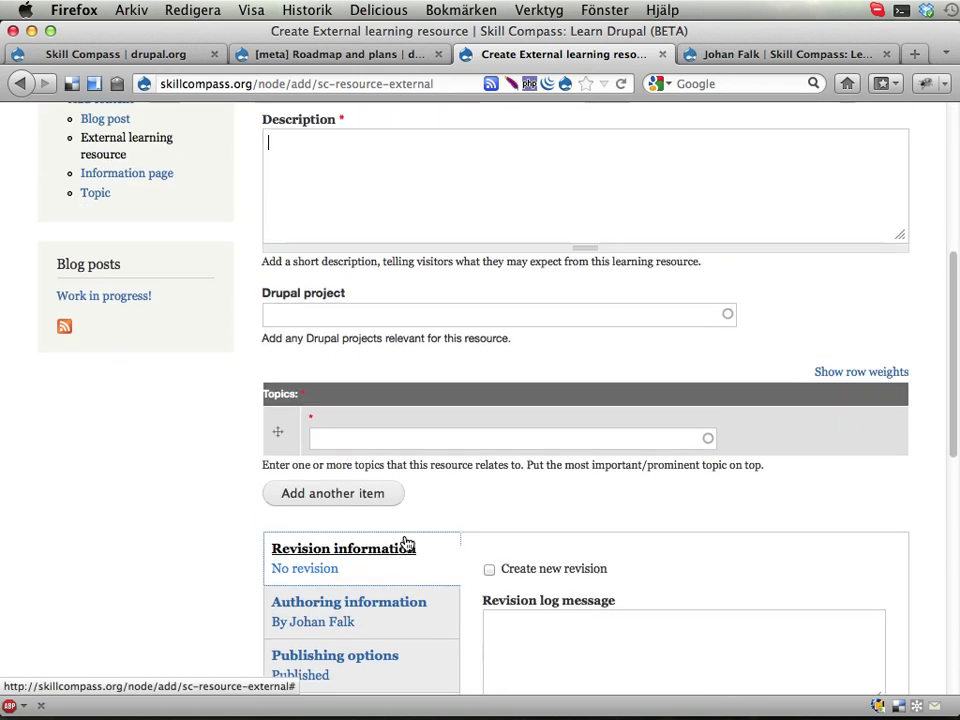
left_click(373, 317)
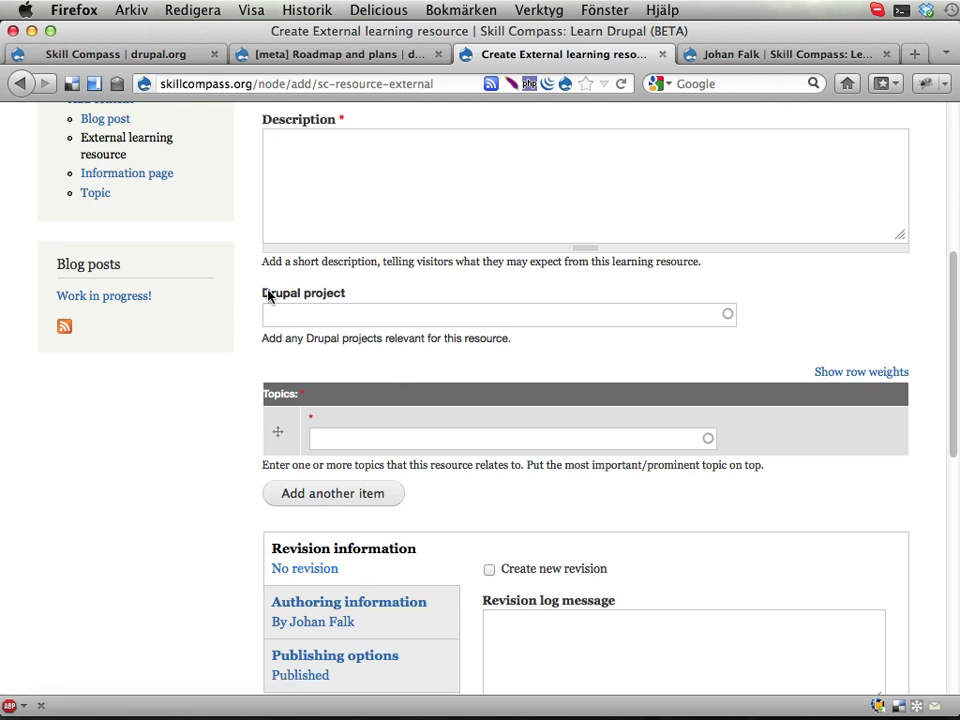
left_click_drag(262, 293, 344, 300)
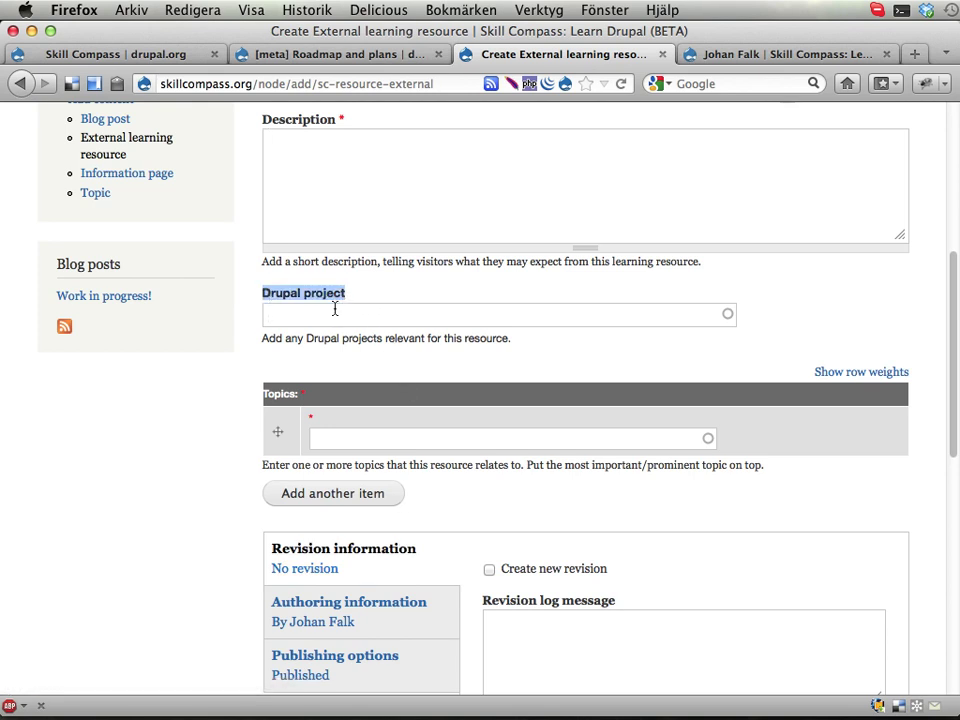
left_click(390, 322)
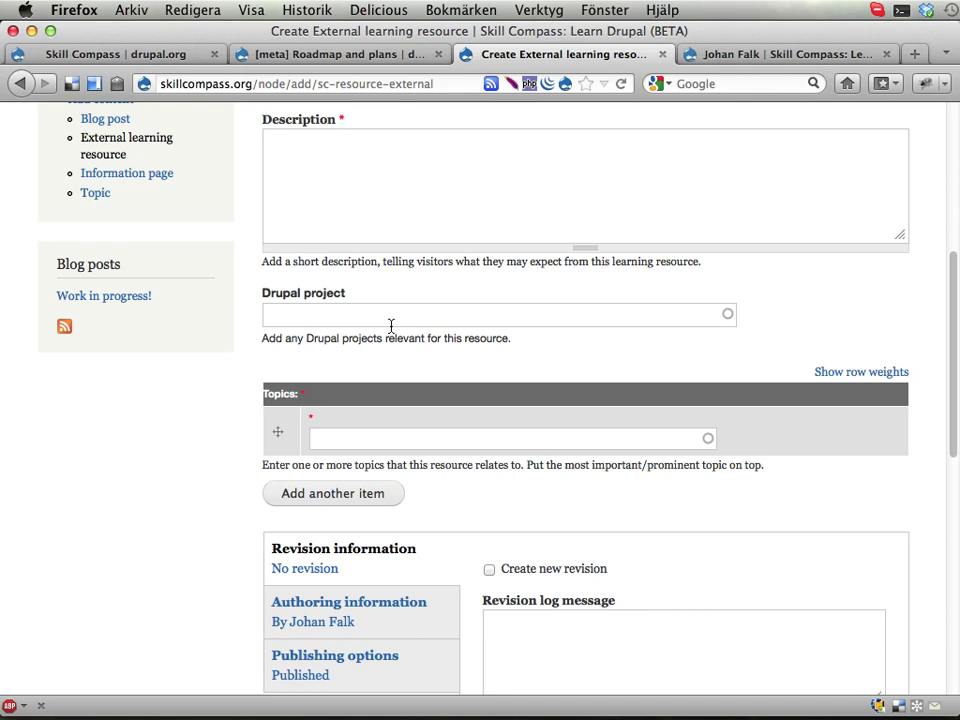
type("View")
type("s")
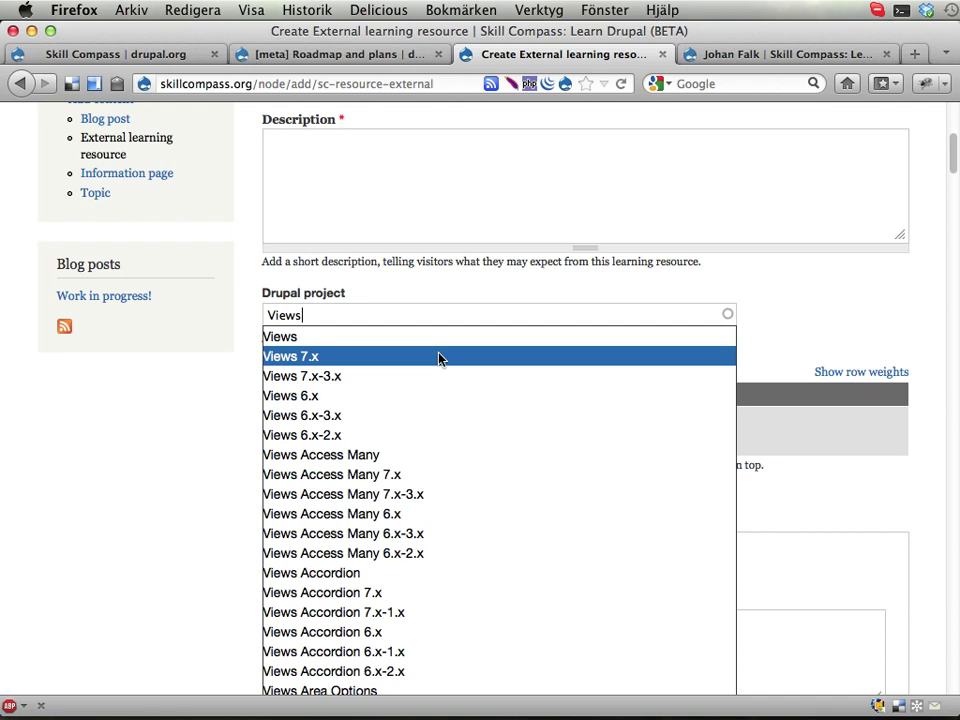
scroll(382, 445, "down", 2)
scroll(386, 460, "down", 3)
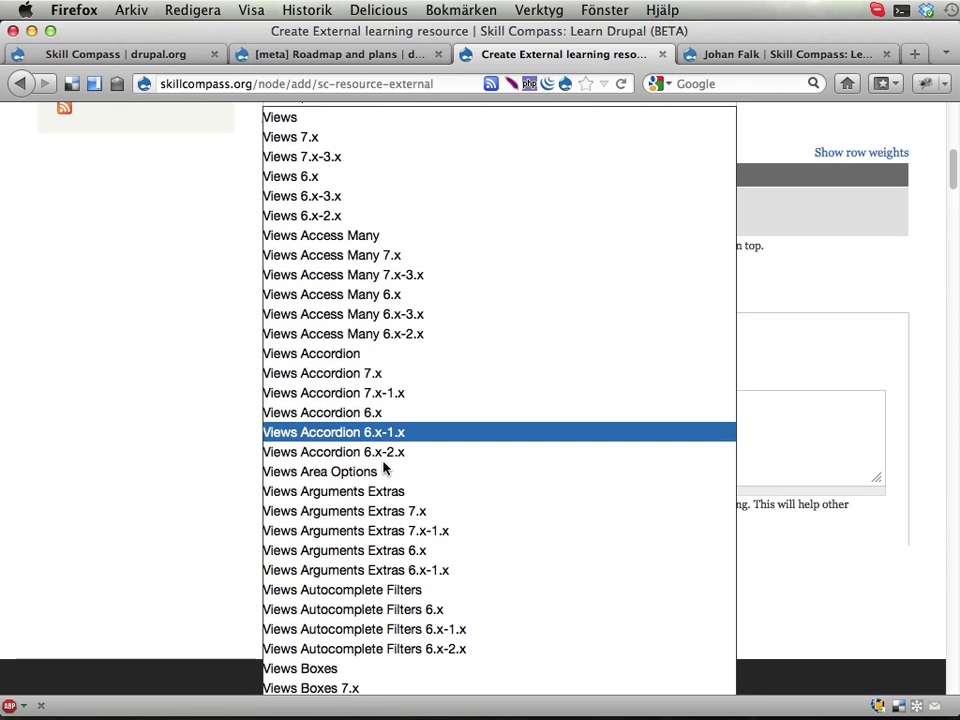
scroll(386, 462, "down", 1)
scroll(385, 463, "down", 2)
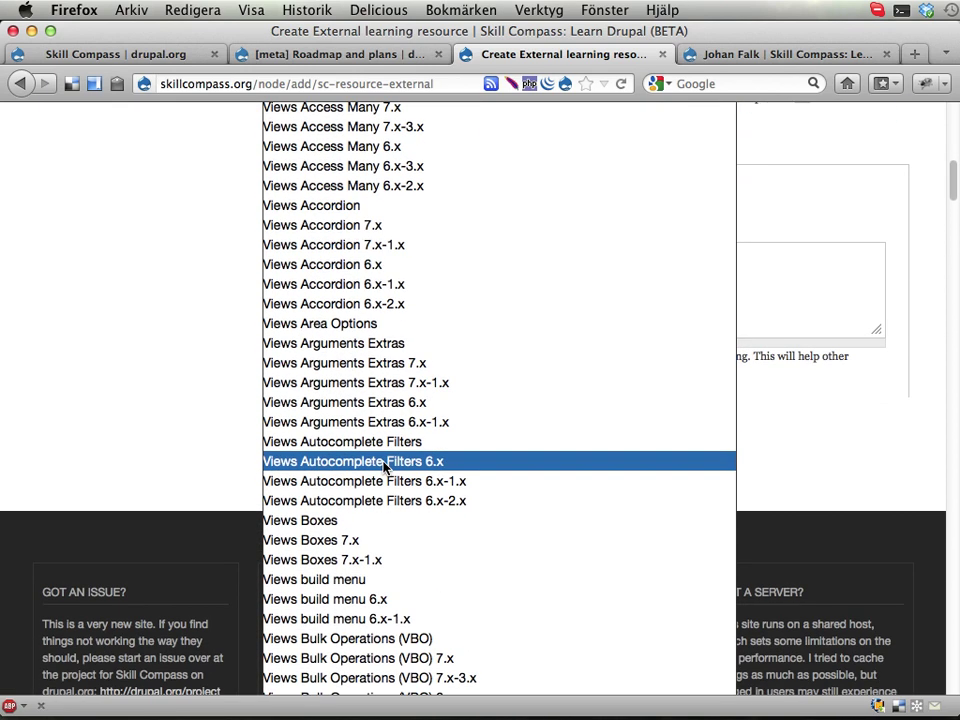
scroll(385, 466, "down", 3)
scroll(387, 467, "down", 5)
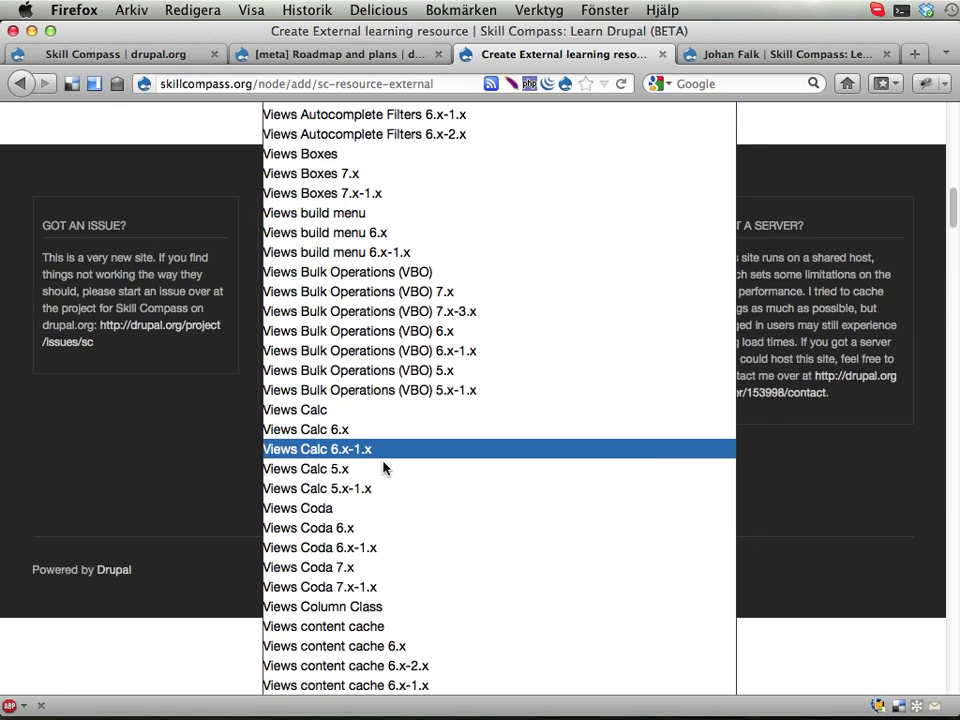
scroll(385, 466, "up", 7)
scroll(385, 460, "up", 6)
scroll(385, 462, "up", 4)
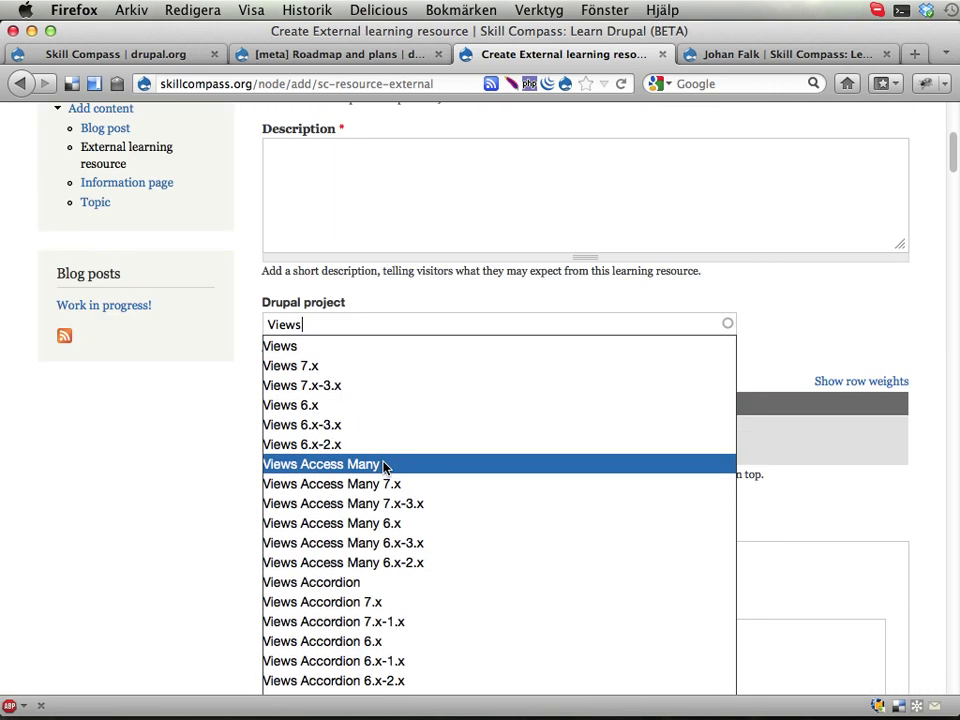
left_click(345, 371)
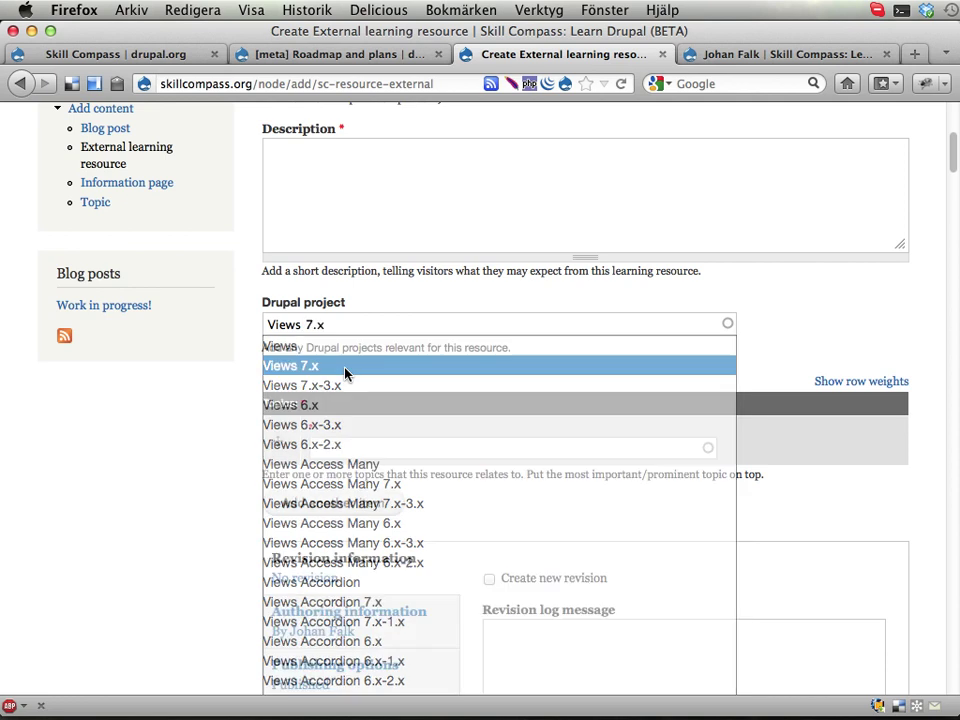
key("BackSpace")
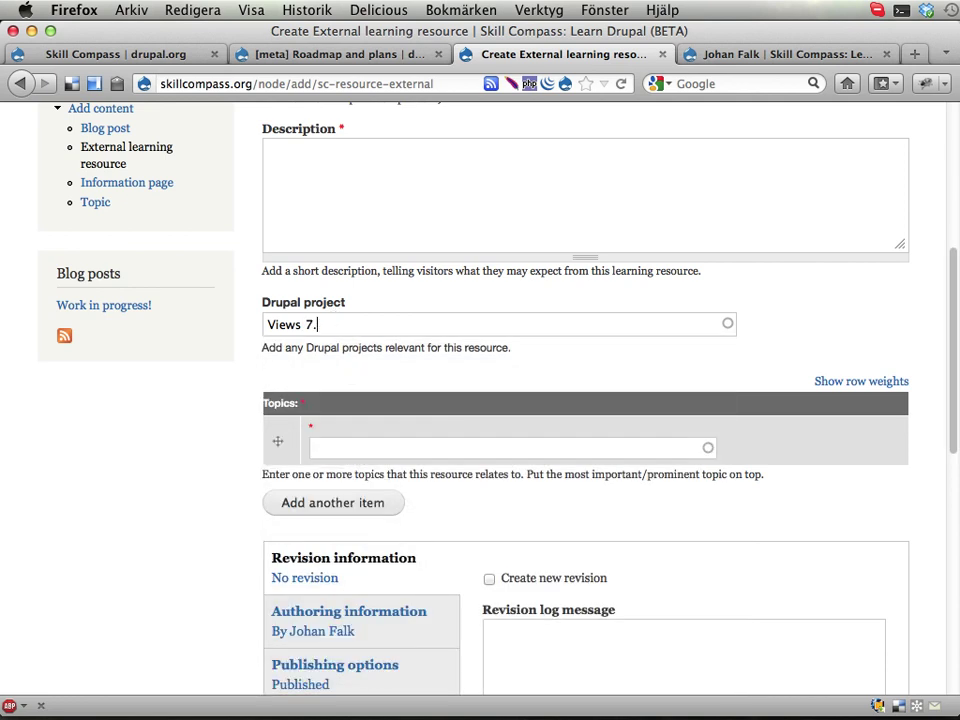
type("x")
key("shift+Left")
left_click_drag(296, 328, 416, 328)
key("BackSpace")
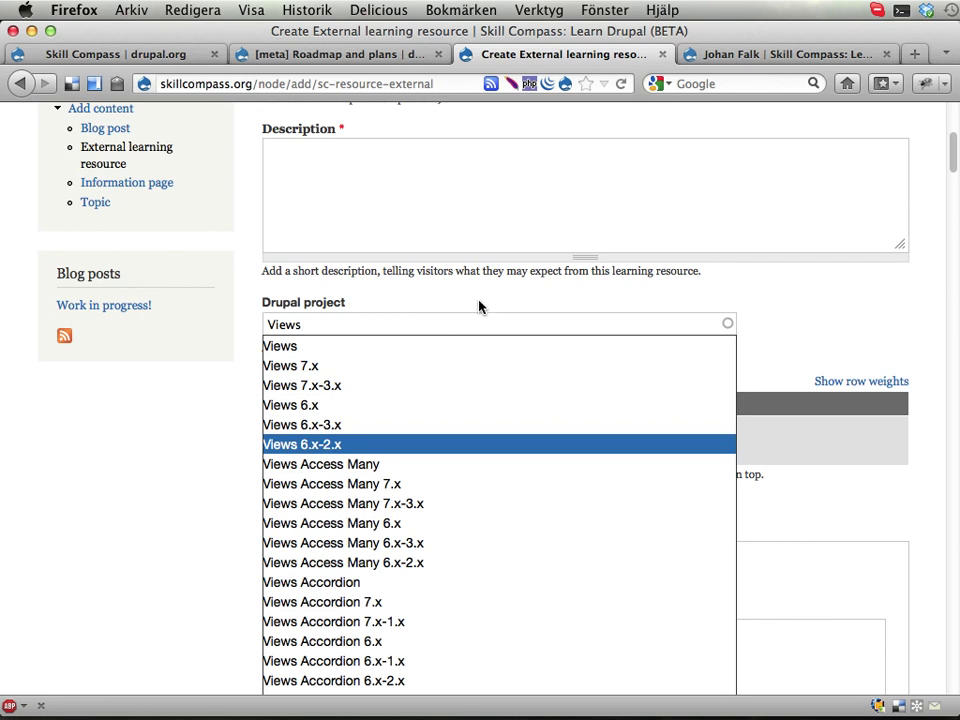
double_click(444, 325)
key("BackSpace")
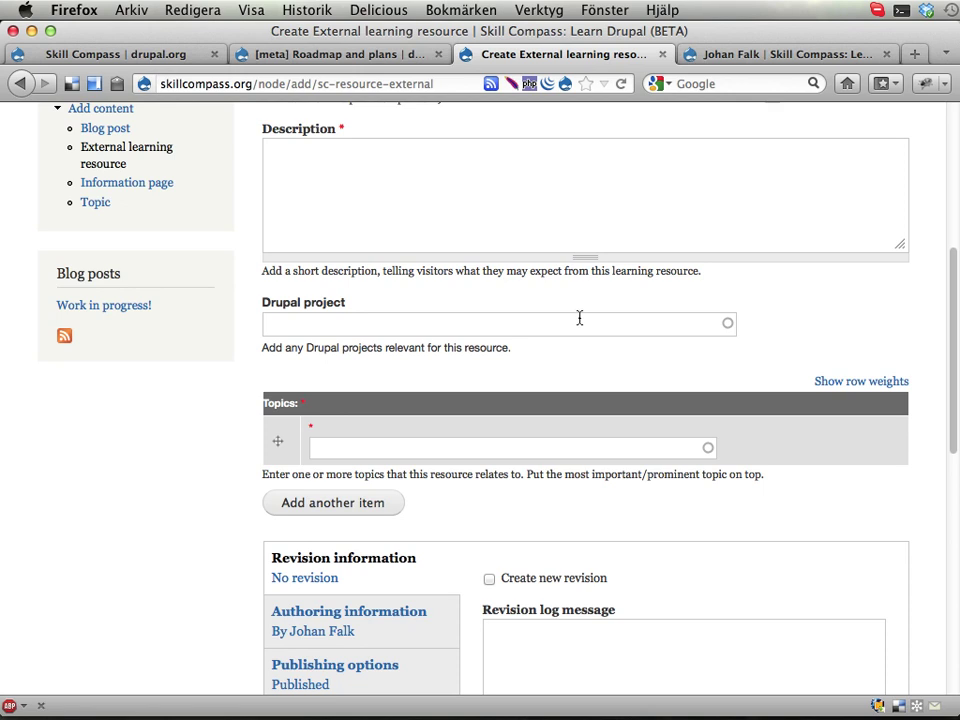
scroll(579, 320, "down", 2)
left_click(316, 366)
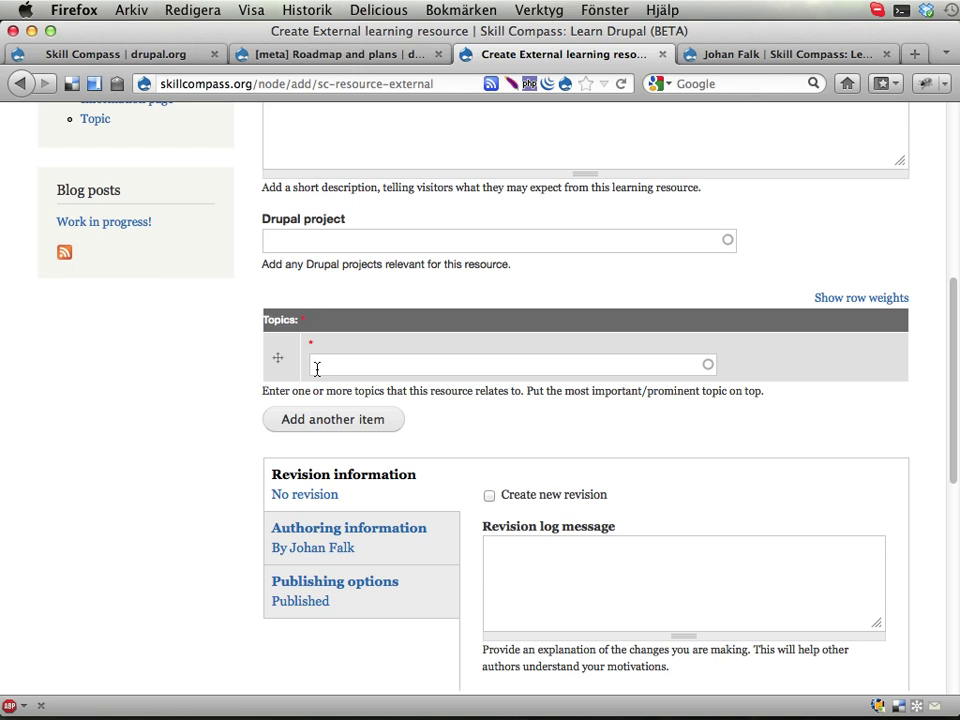
type("views")
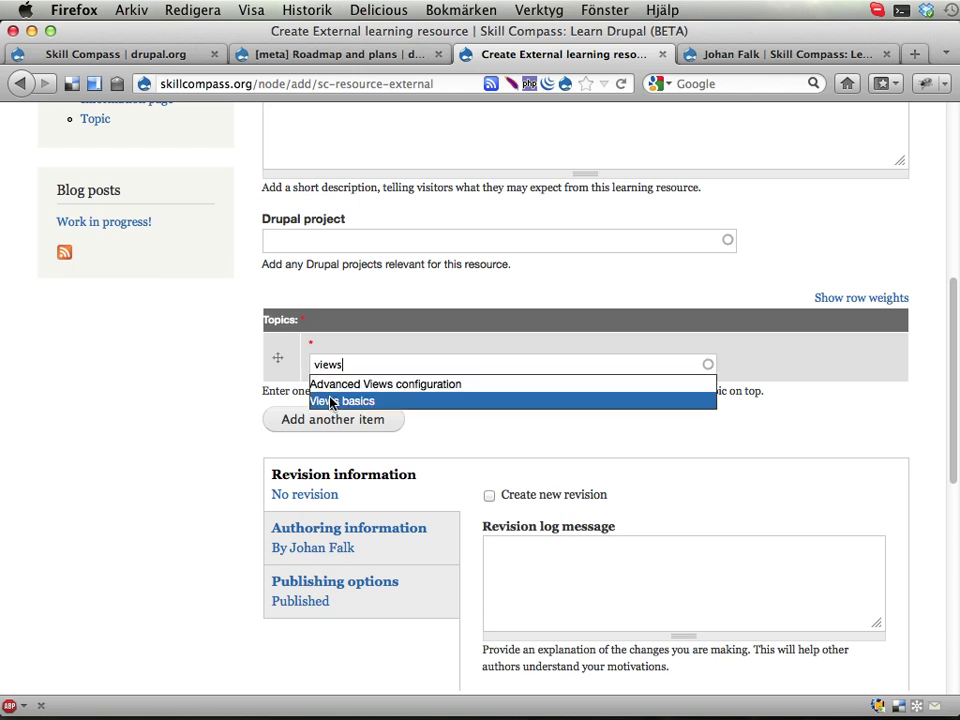
left_click(331, 403)
left_click(330, 428)
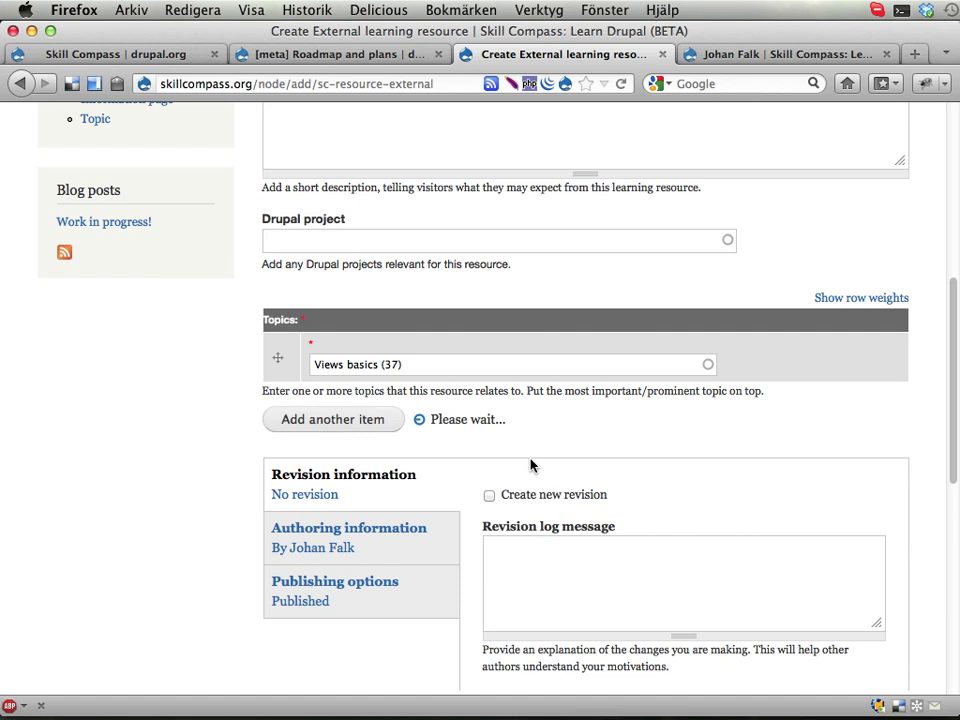
left_click(409, 400)
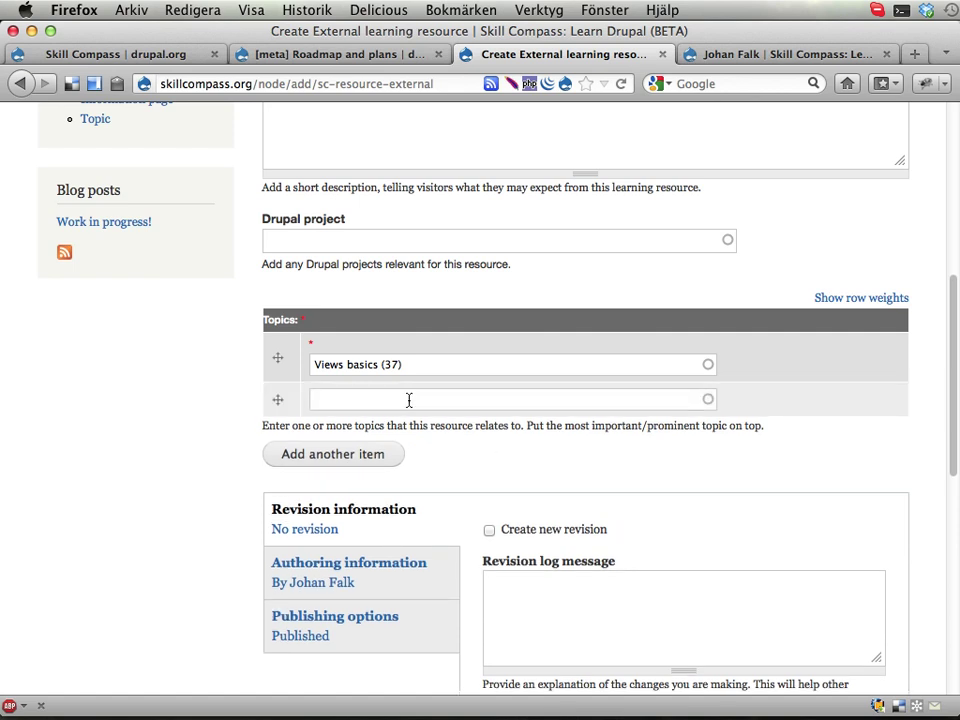
type("fiel")
left_click(443, 422)
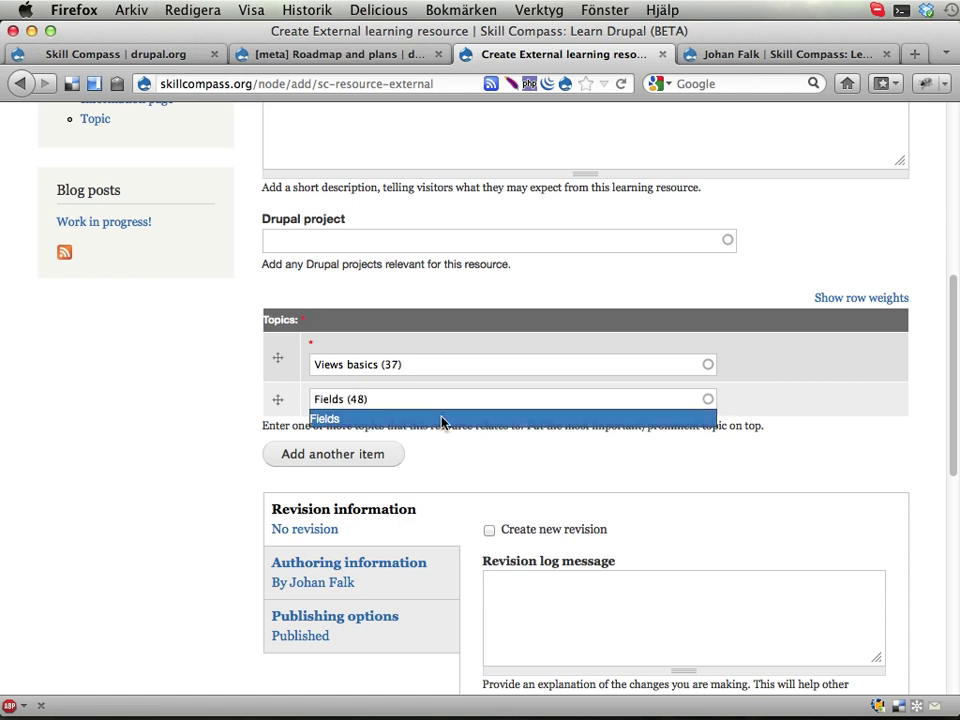
scroll(206, 484, "down", 2)
scroll(206, 484, "down", 4)
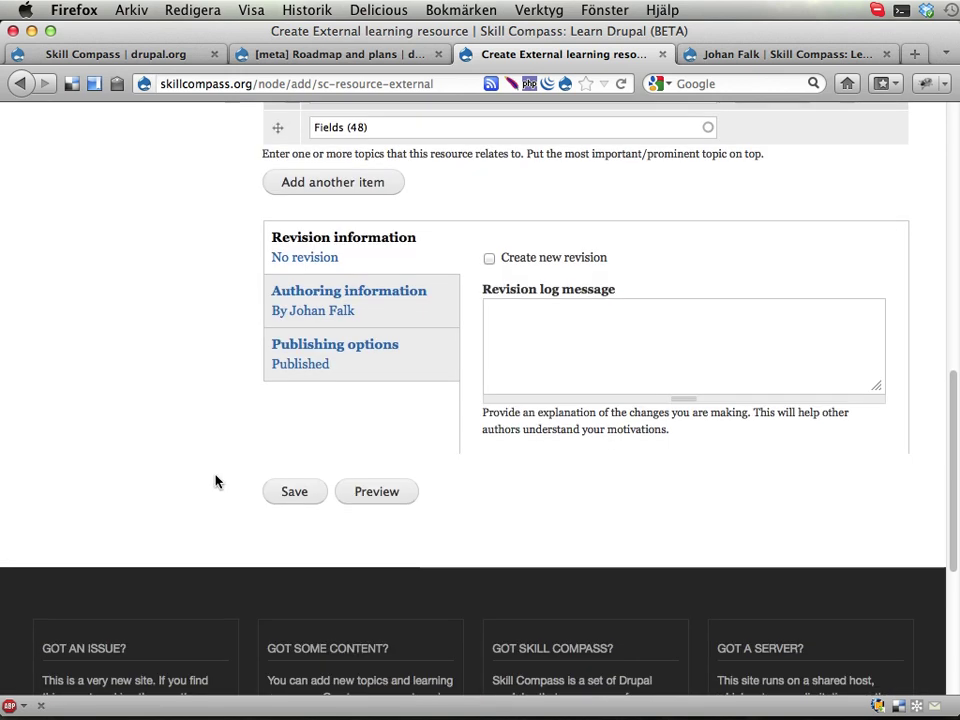
scroll(215, 481, "up", 10)
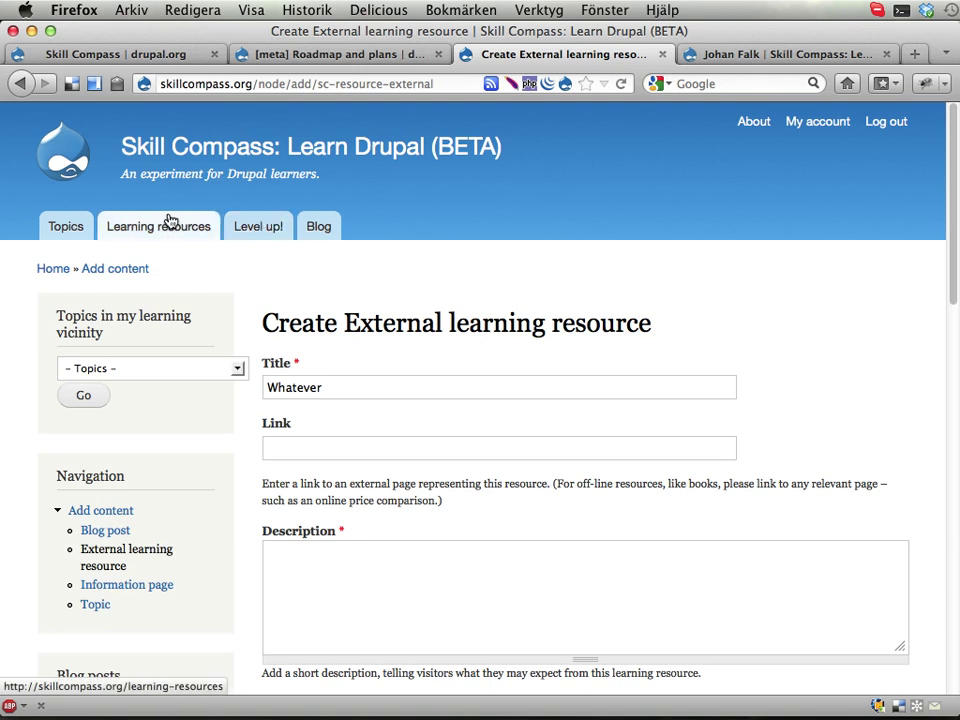
scroll(260, 350, "down", 5)
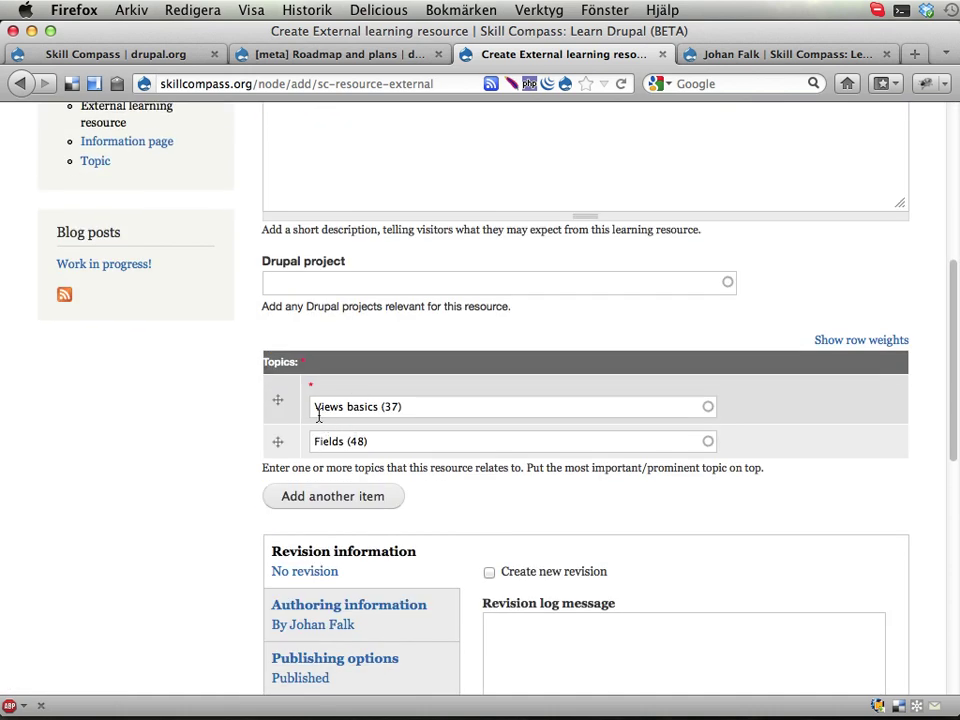
left_click_drag(312, 406, 428, 406)
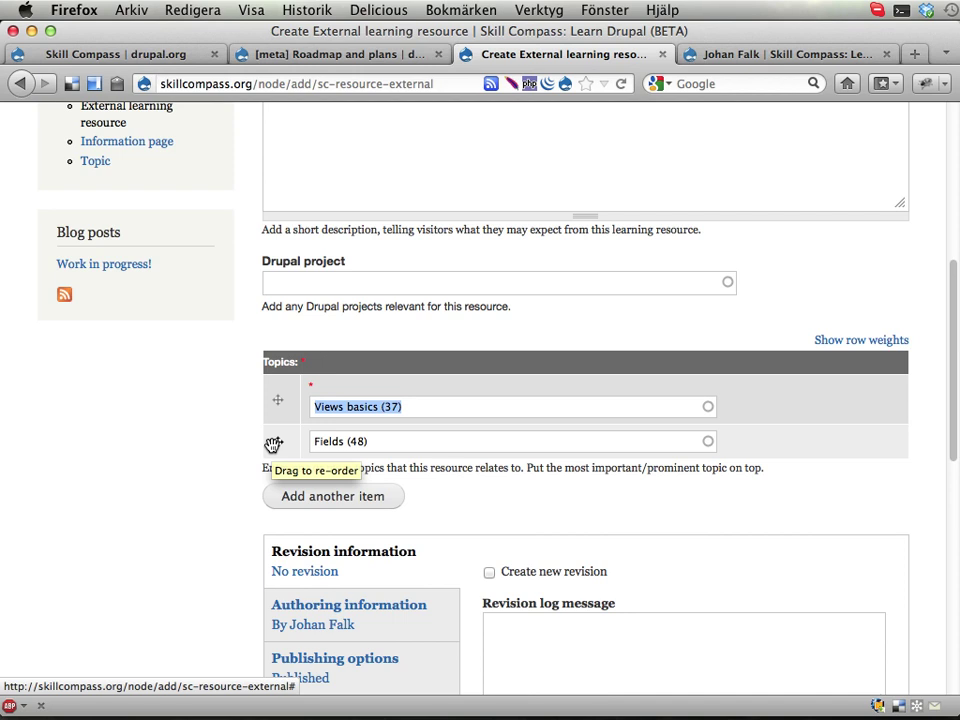
scroll(272, 480, "up", 5)
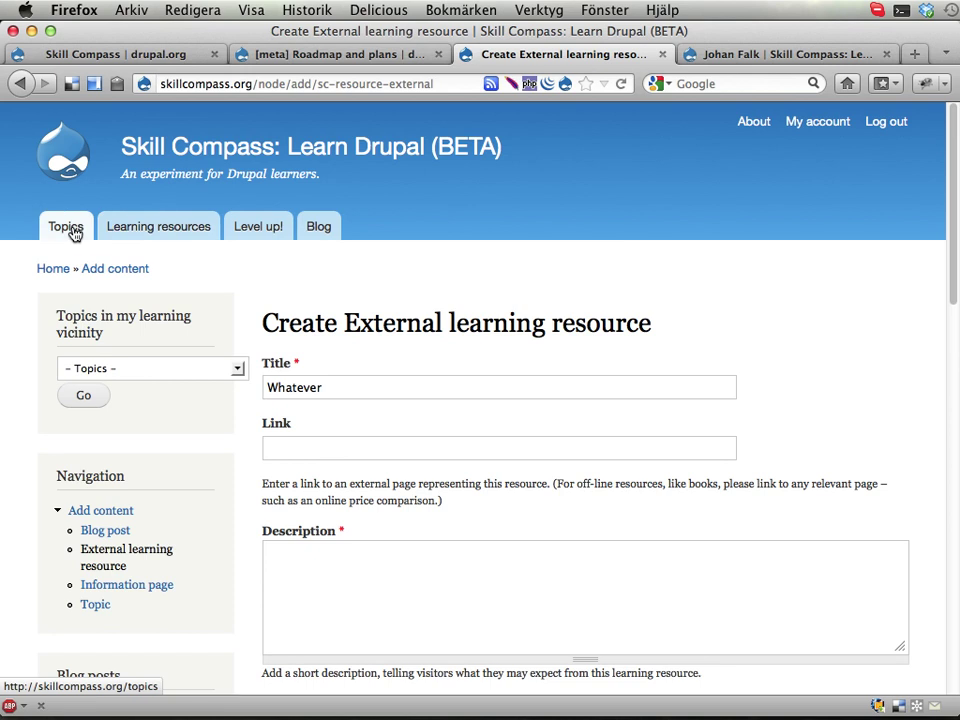
left_click(70, 228)
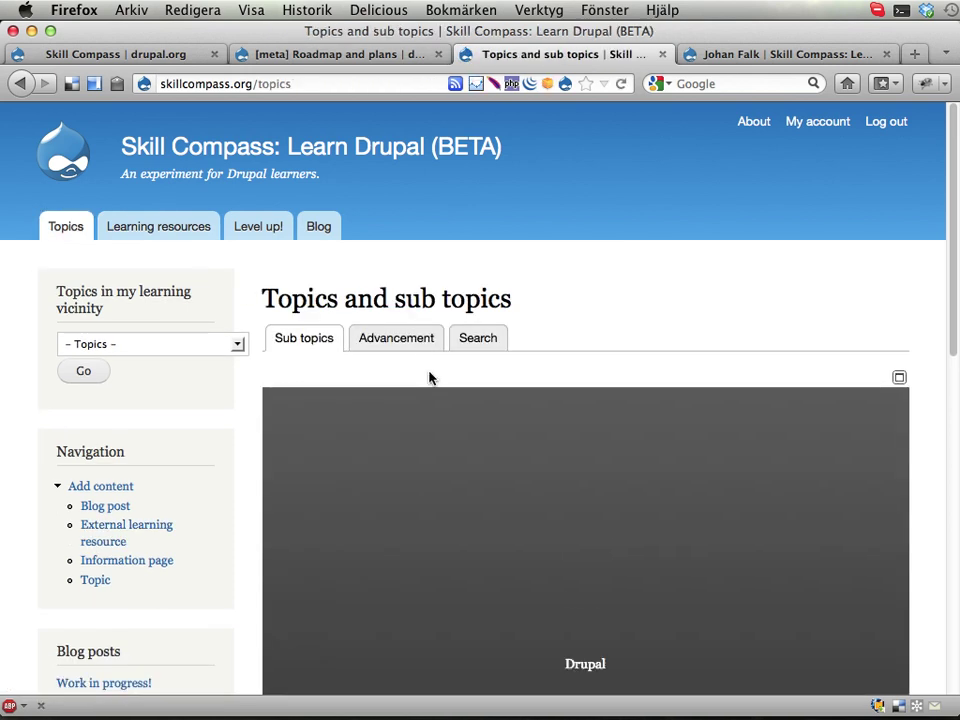
Step: Go through Site building in the topics tree to the Basic site building topic page
left_click(366, 613)
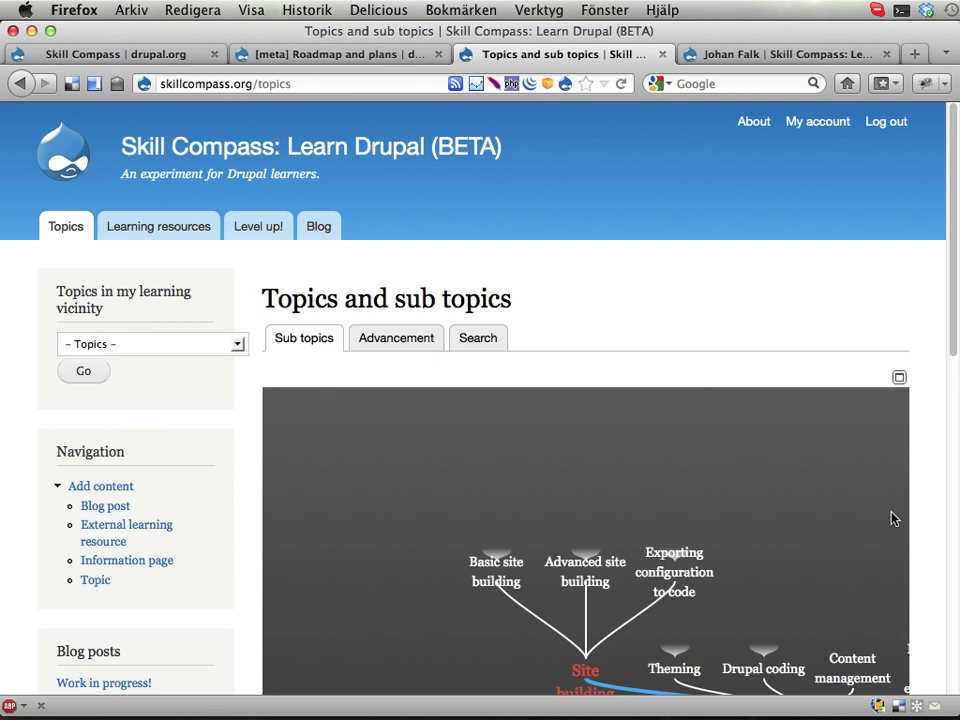
scroll(935, 517, "down", 3)
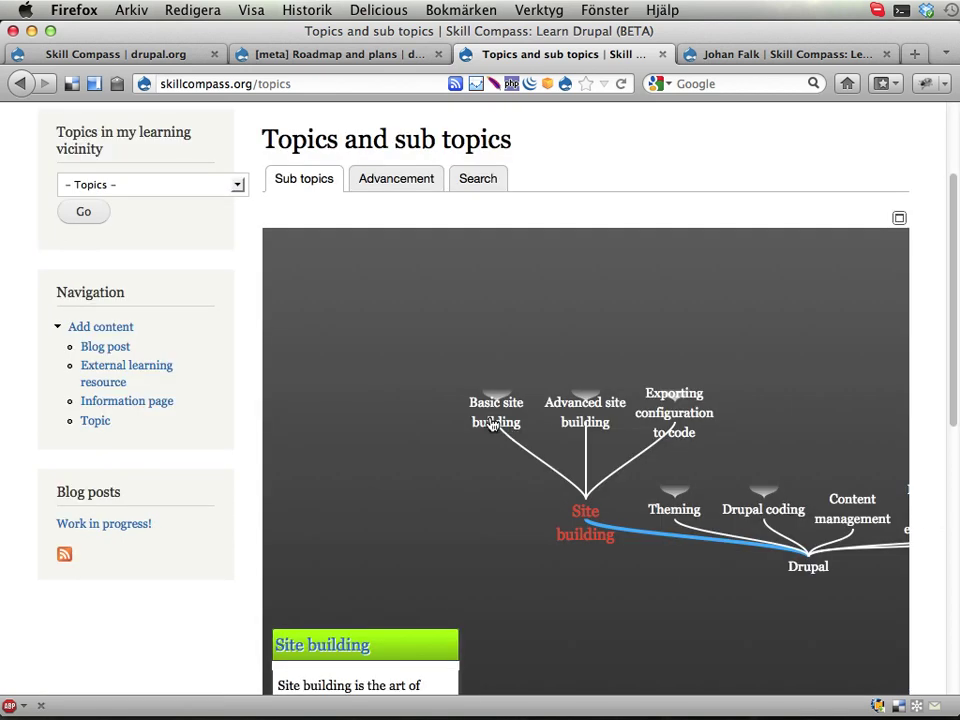
left_click(491, 424)
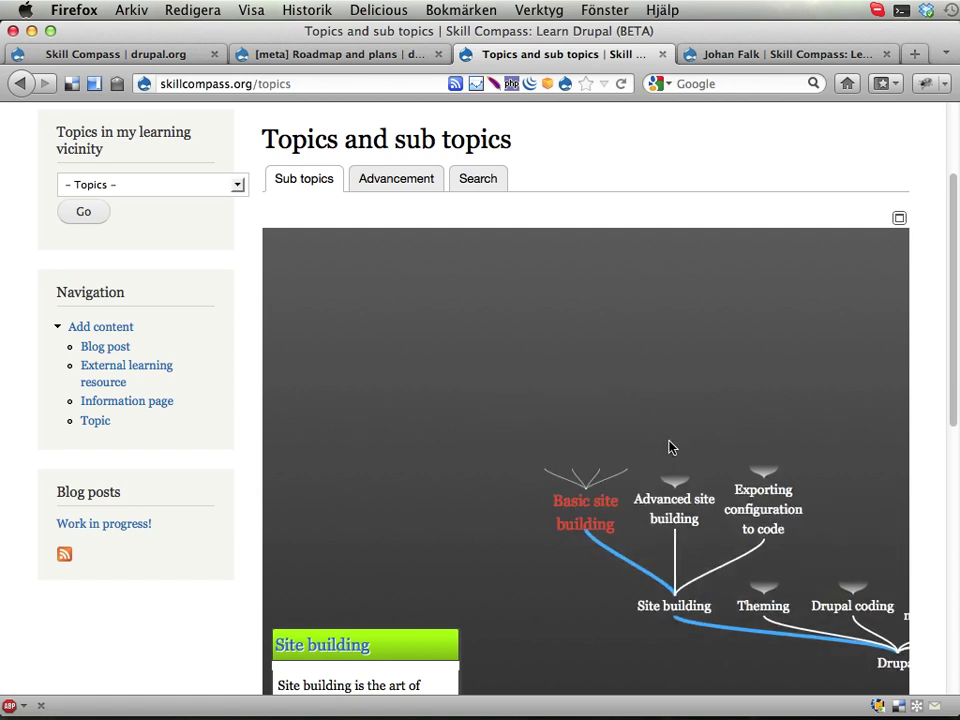
scroll(925, 462, "down", 3)
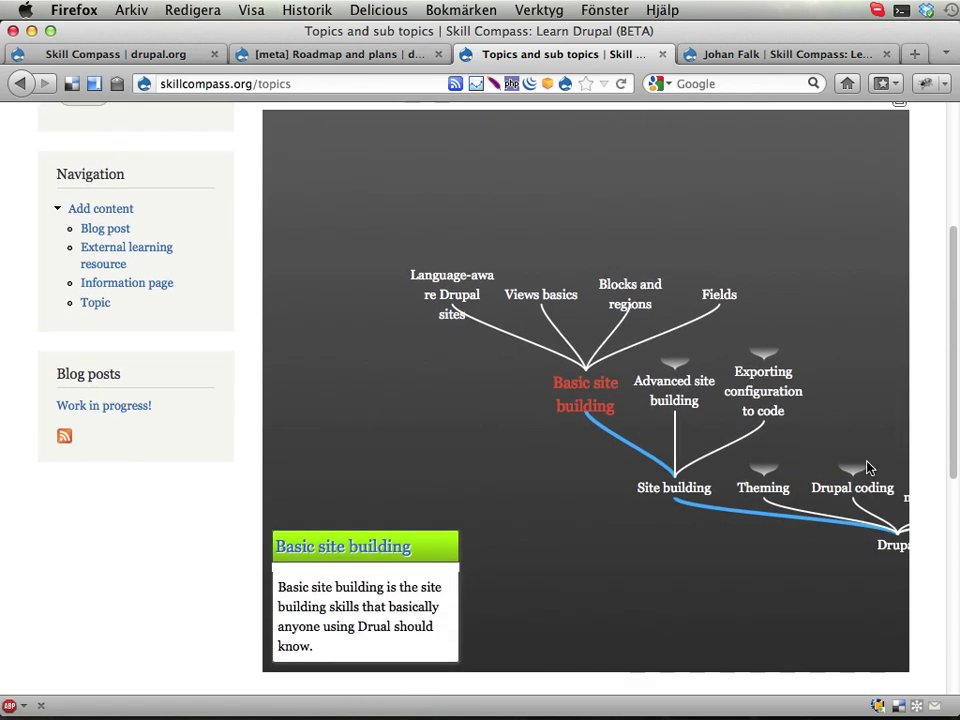
left_click(357, 548)
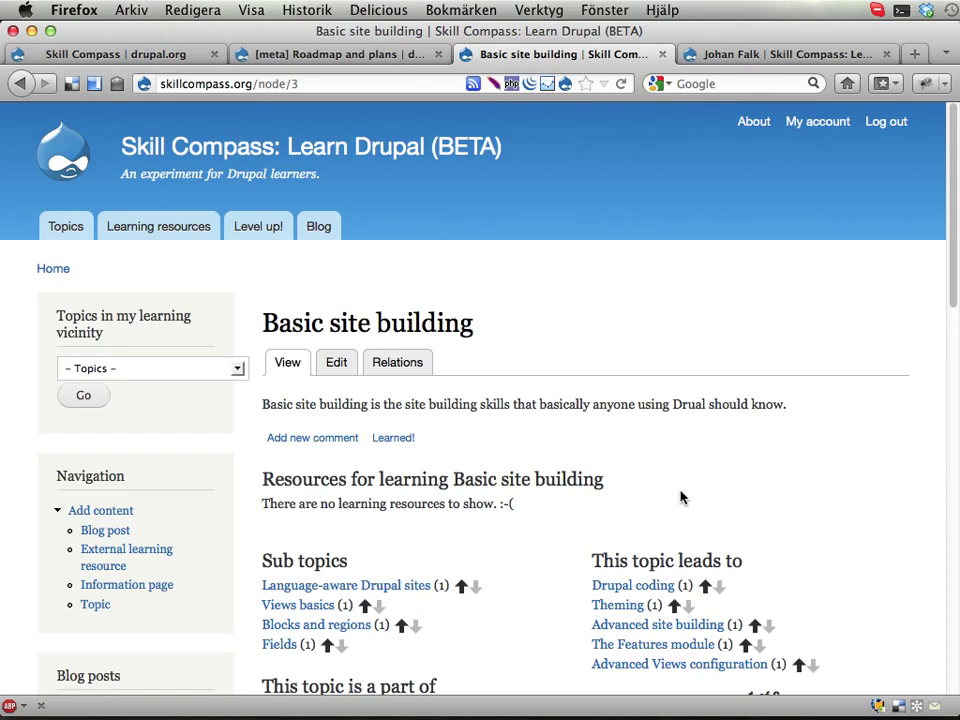
scroll(784, 482, "down", 2)
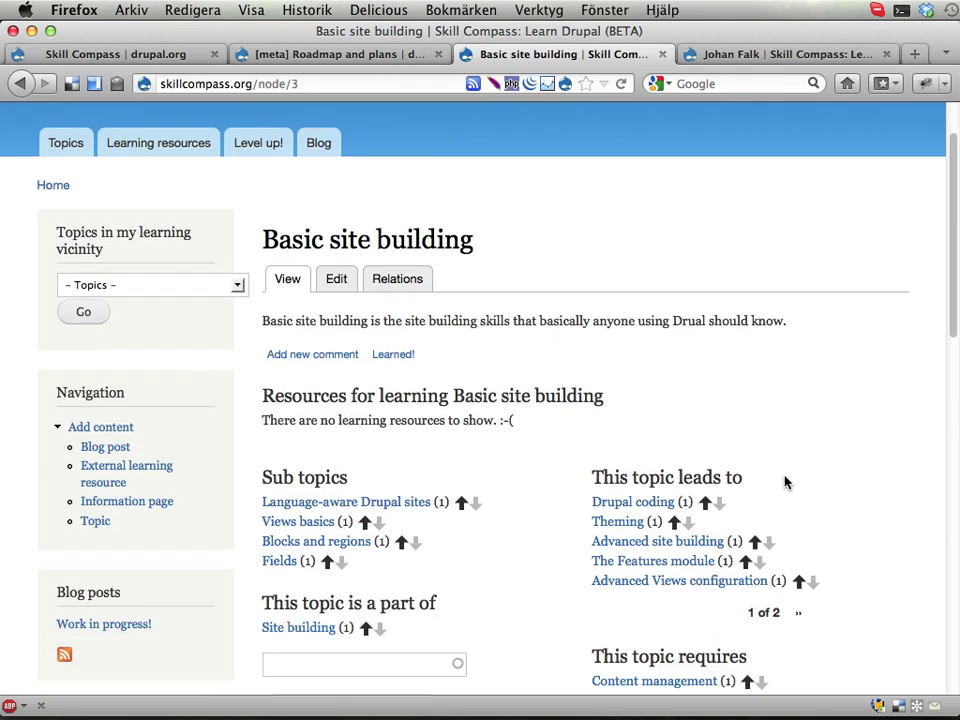
triple_click(375, 422)
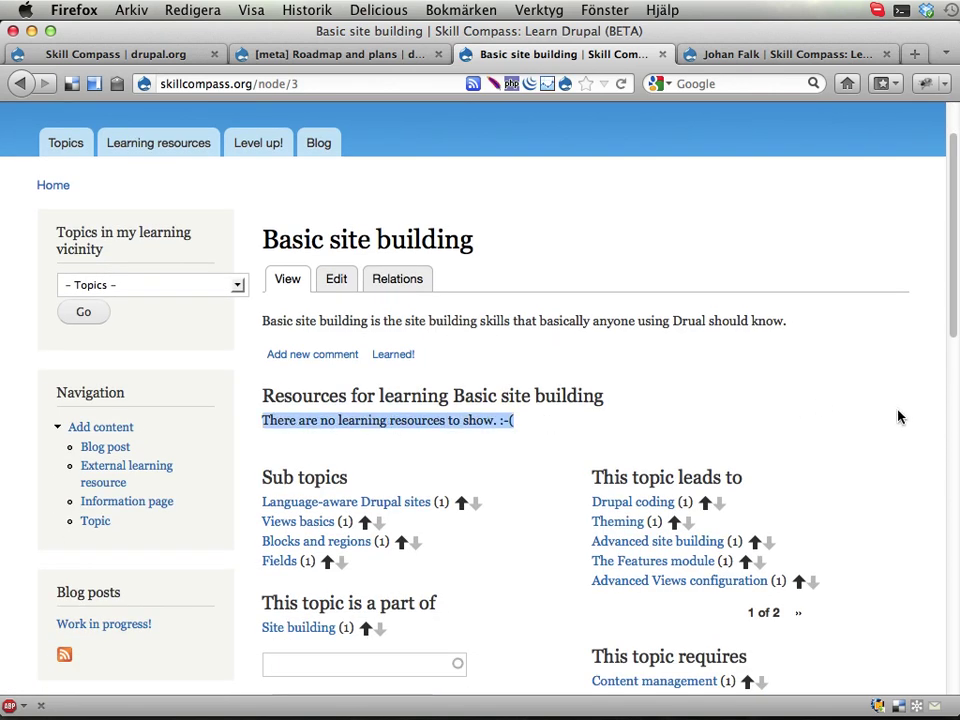
scroll(898, 417, "down", 1)
scroll(898, 417, "down", 3)
scroll(898, 417, "down", 2)
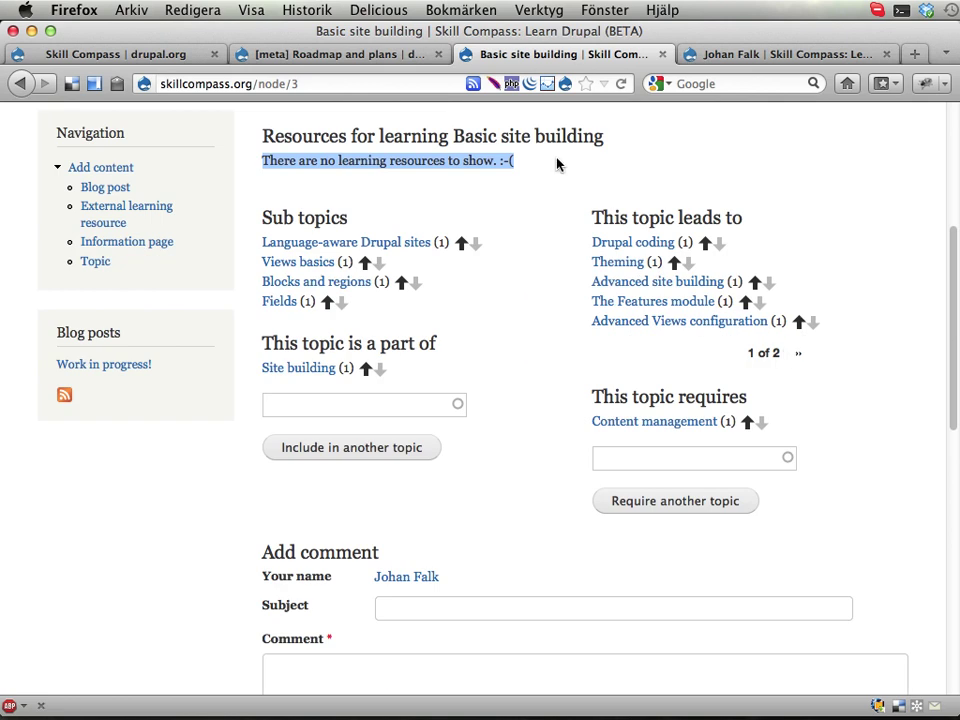
left_click(784, 202)
scroll(866, 249, "down", 2)
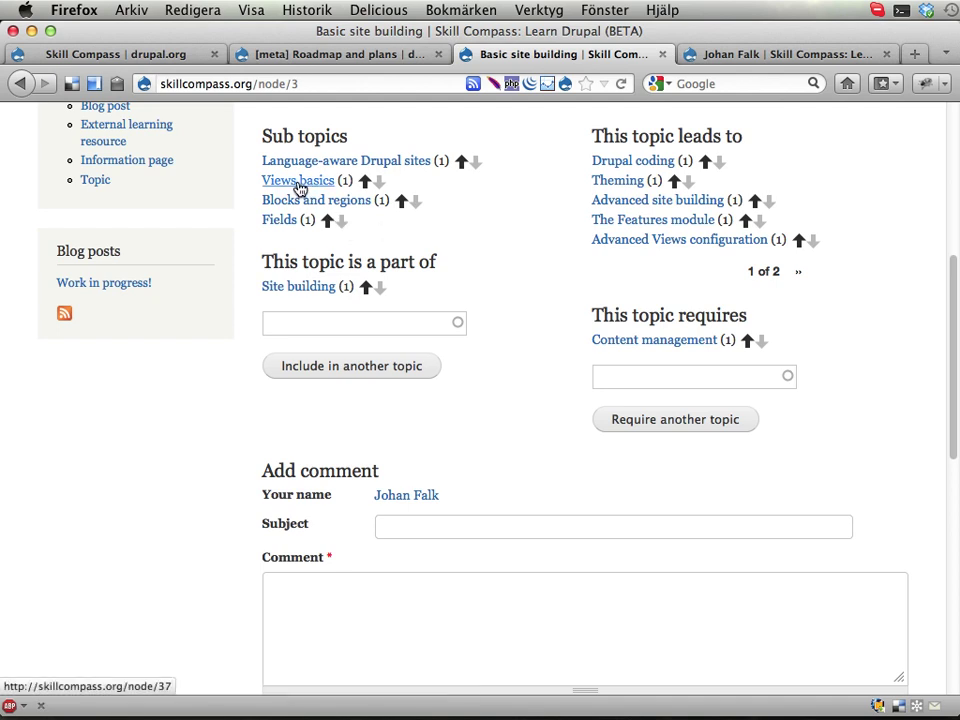
scroll(357, 204, "up", 2)
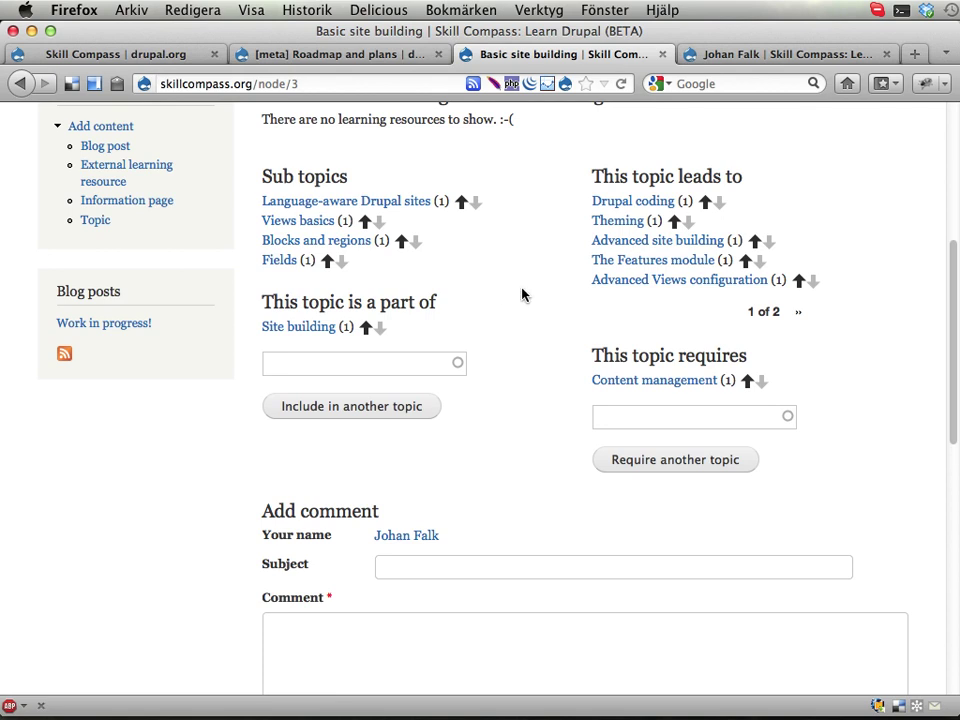
left_click(310, 360)
Step: Choose Drupal as a parent topic and type 'dr' as a requirement without selecting it
type("drupal")
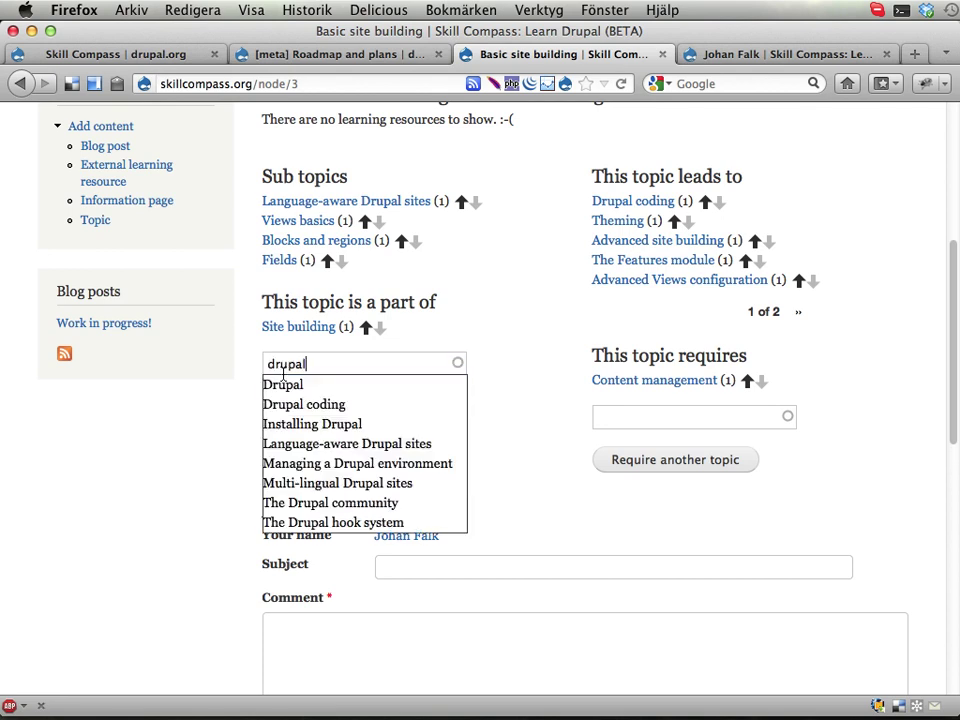
left_click(285, 385)
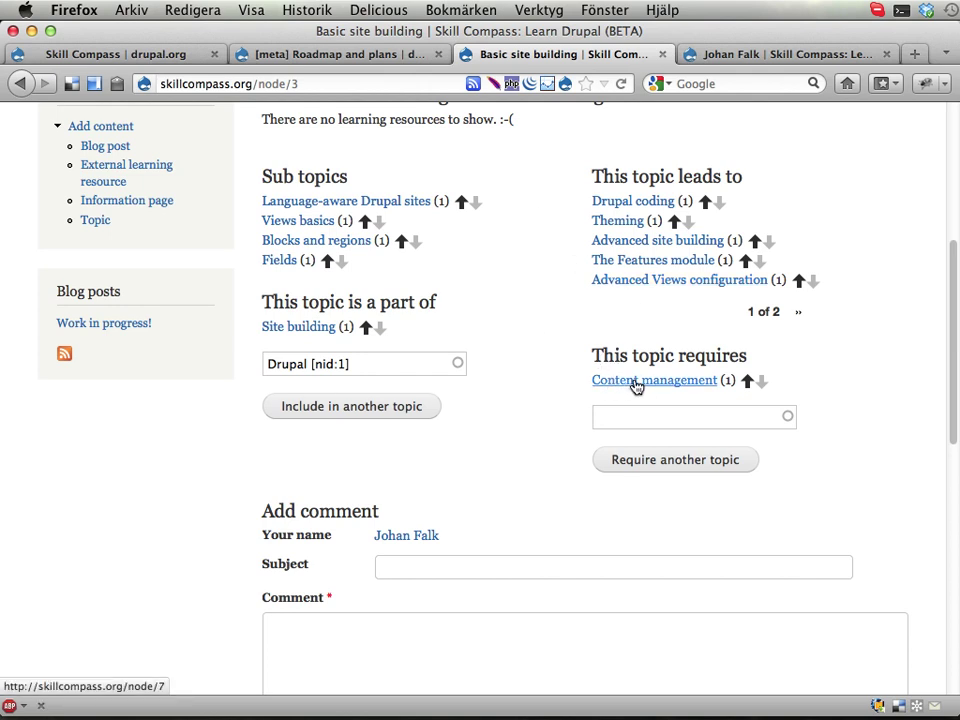
left_click(633, 424)
type("d")
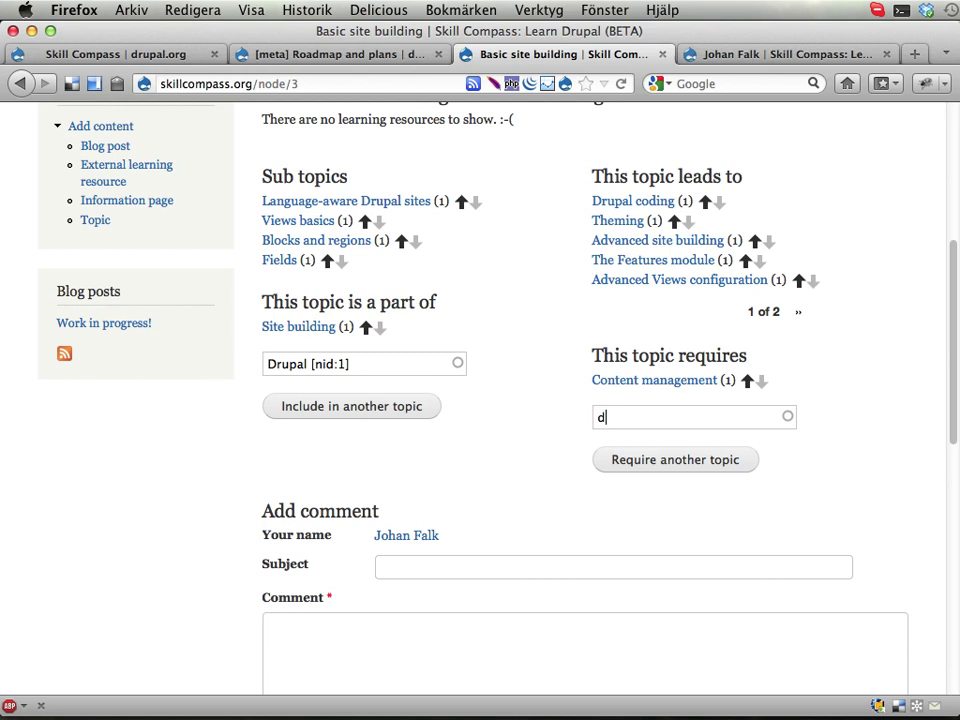
type("r")
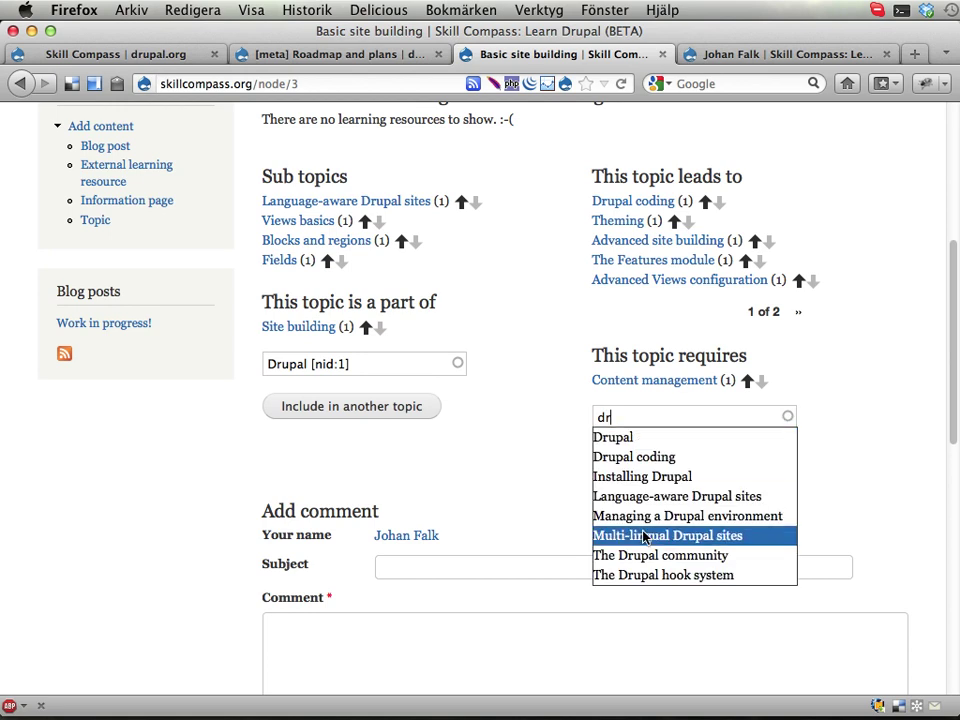
left_click(540, 437)
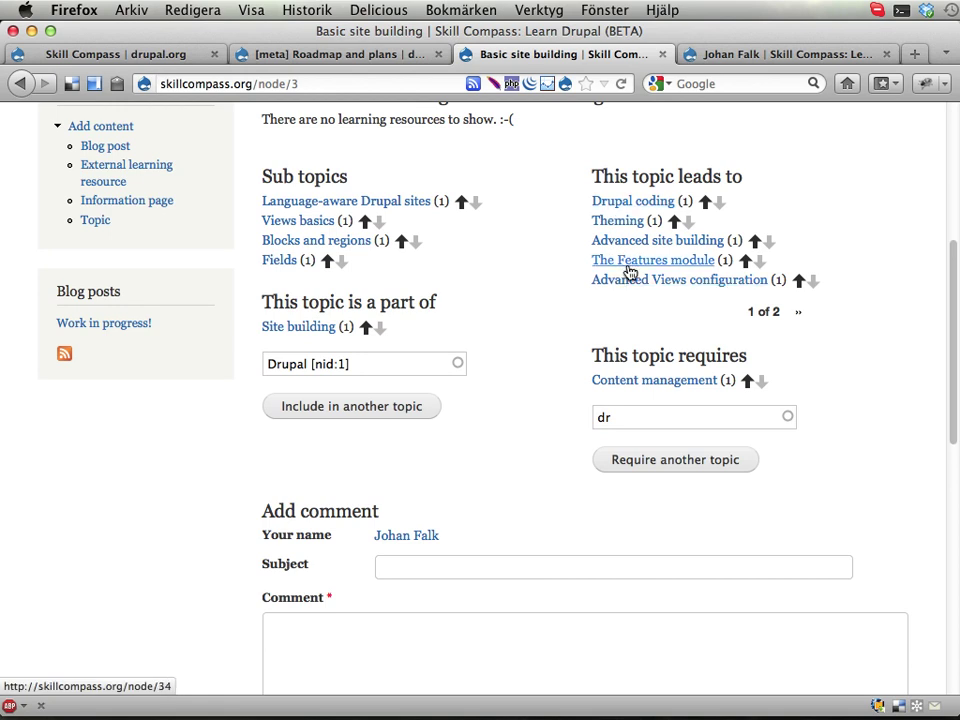
scroll(558, 343, "up", 1)
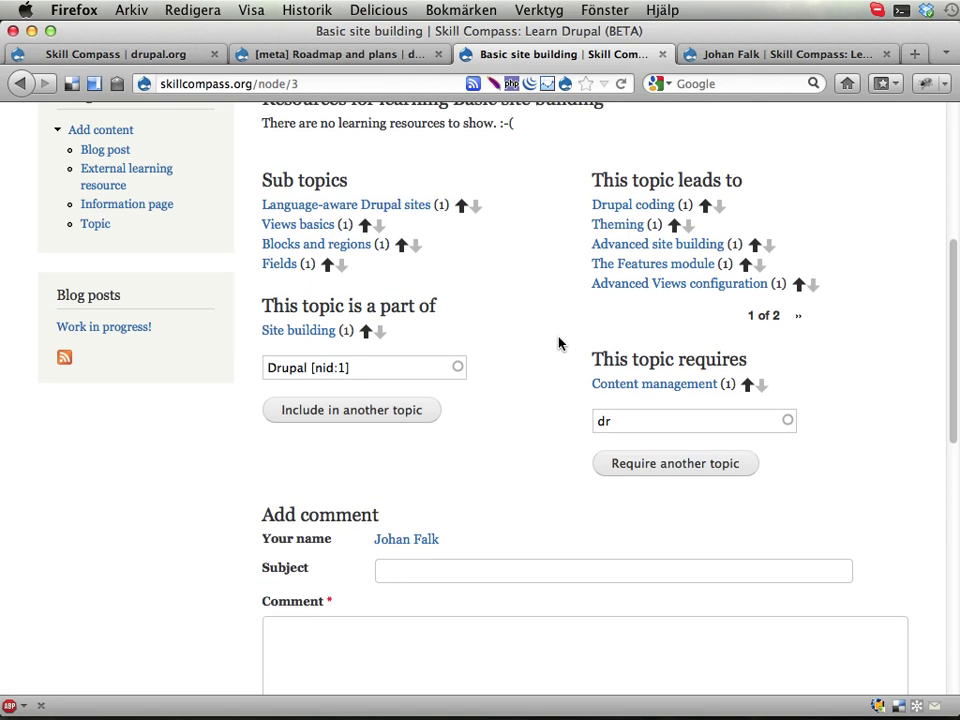
scroll(558, 343, "up", 1)
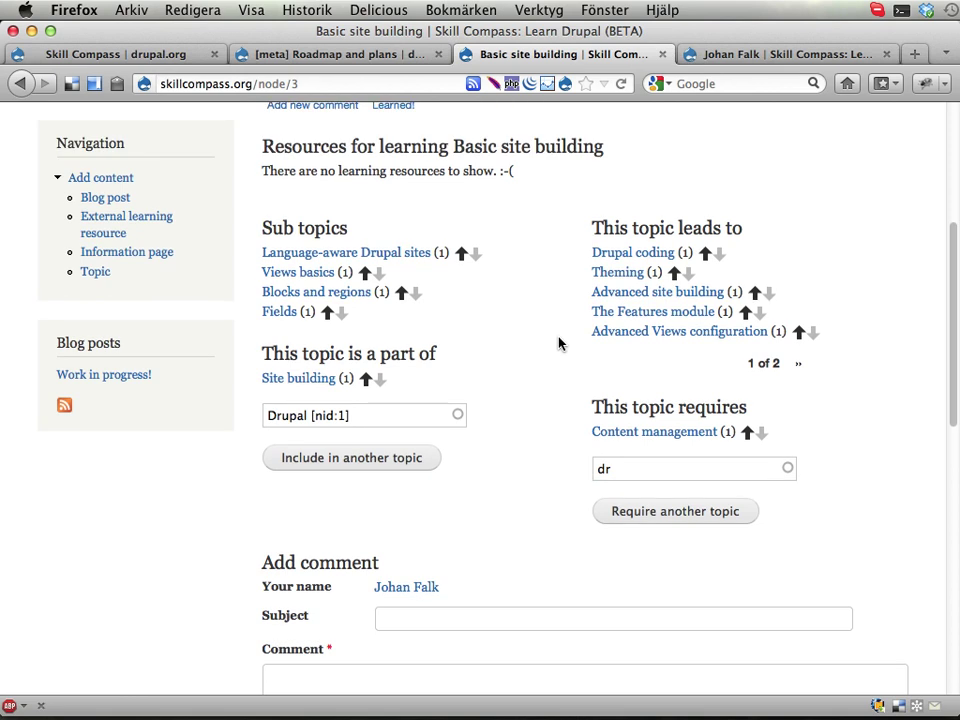
scroll(558, 343, "up", 1)
scroll(559, 343, "up", 5)
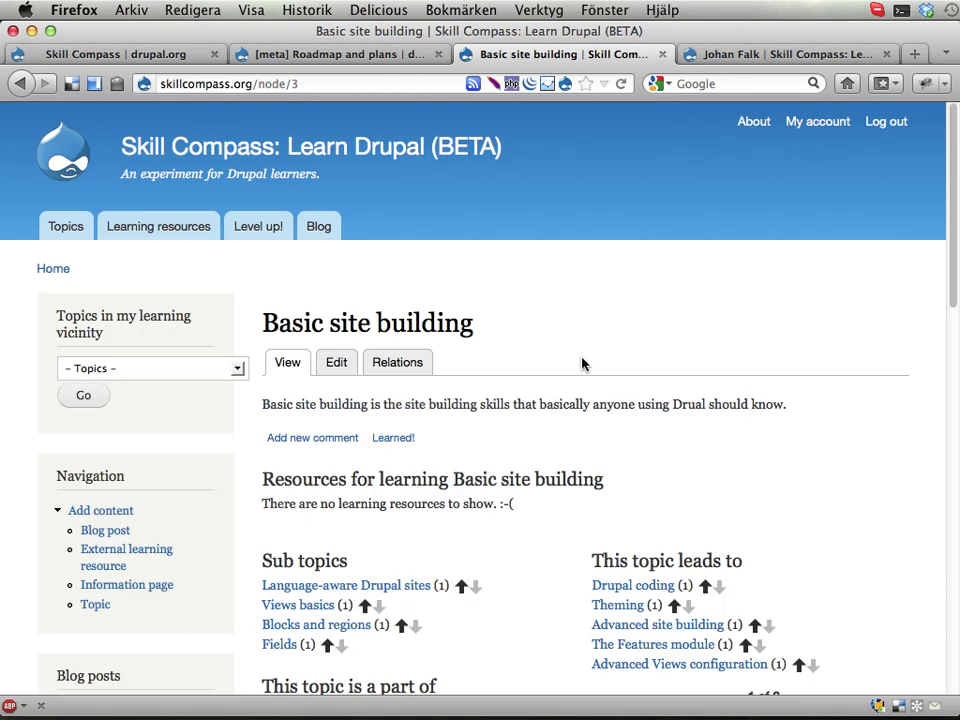
Step: Submit Drupal as a parent topic, then reload the outdated form without resending data
scroll(582, 363, "down", 5)
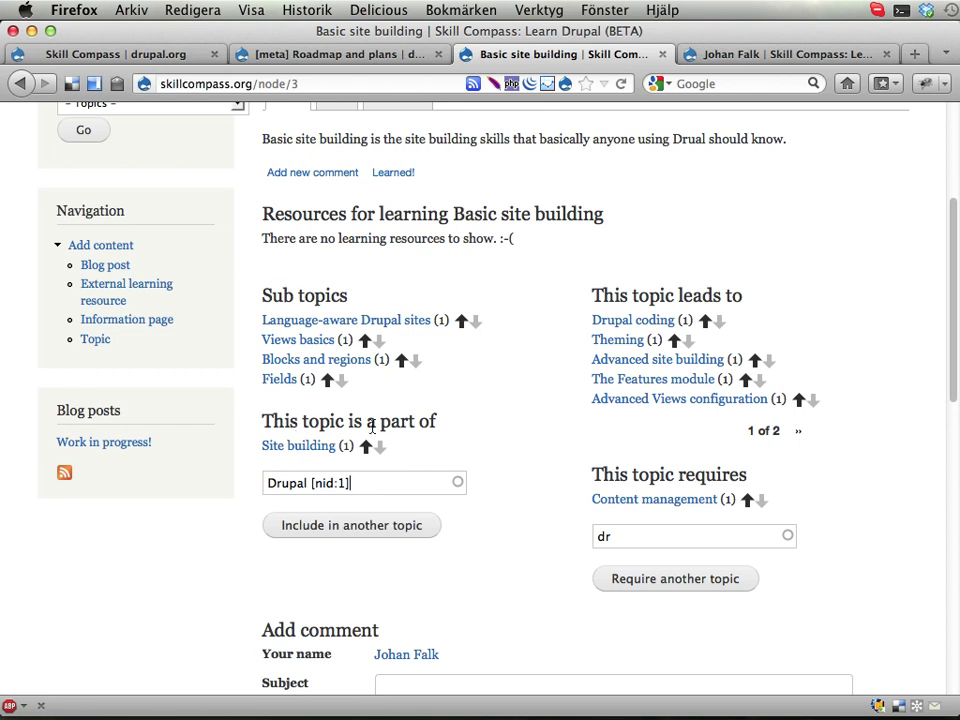
left_click(325, 538)
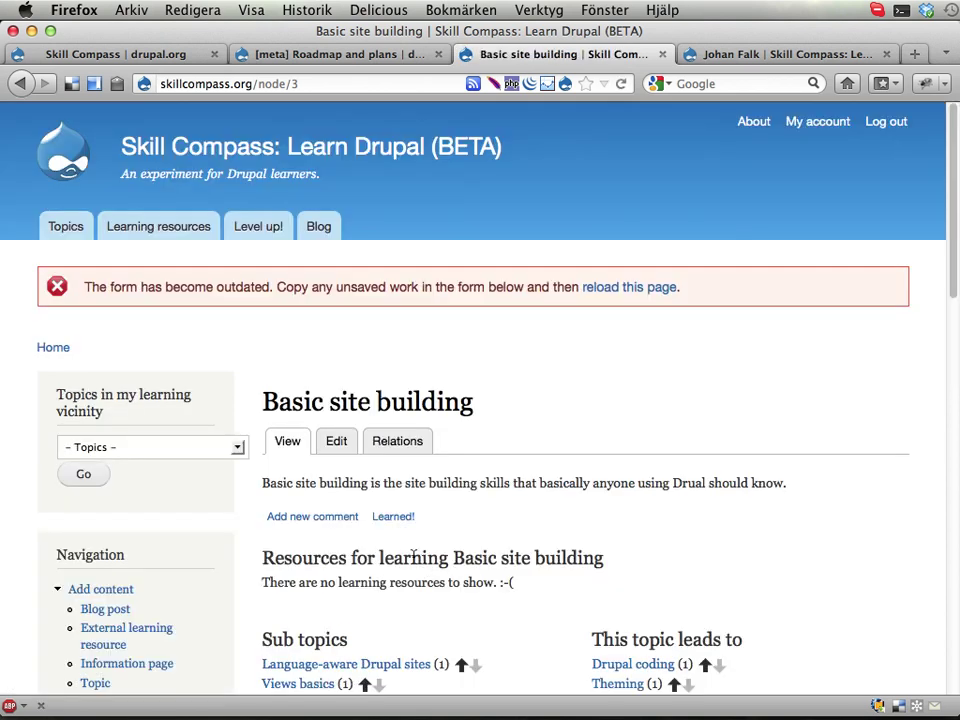
key("super+r")
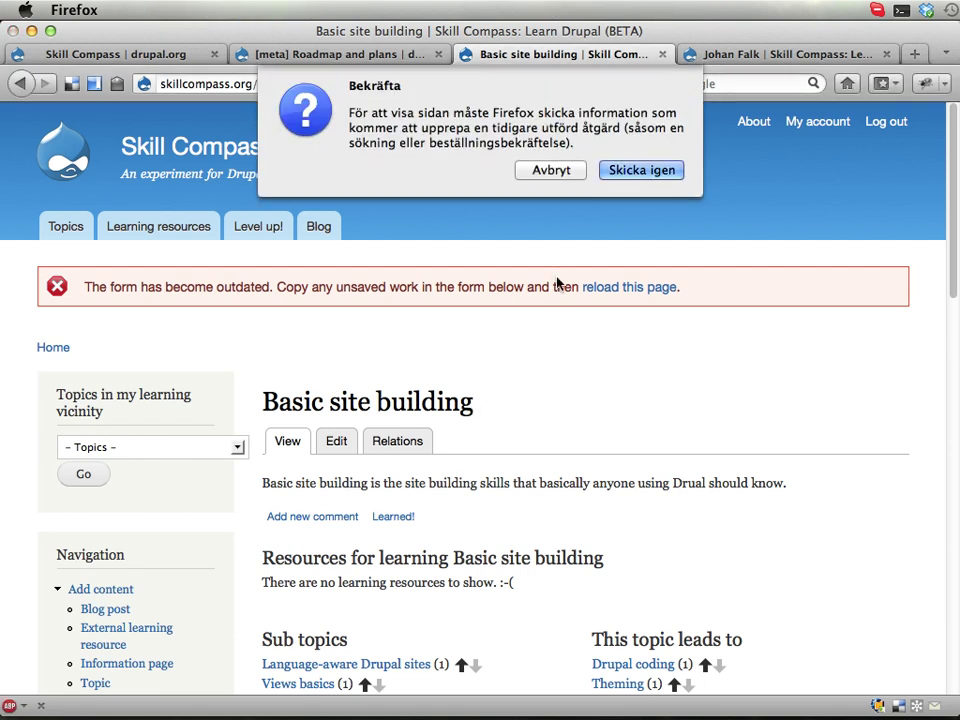
left_click(574, 171)
key("super+r")
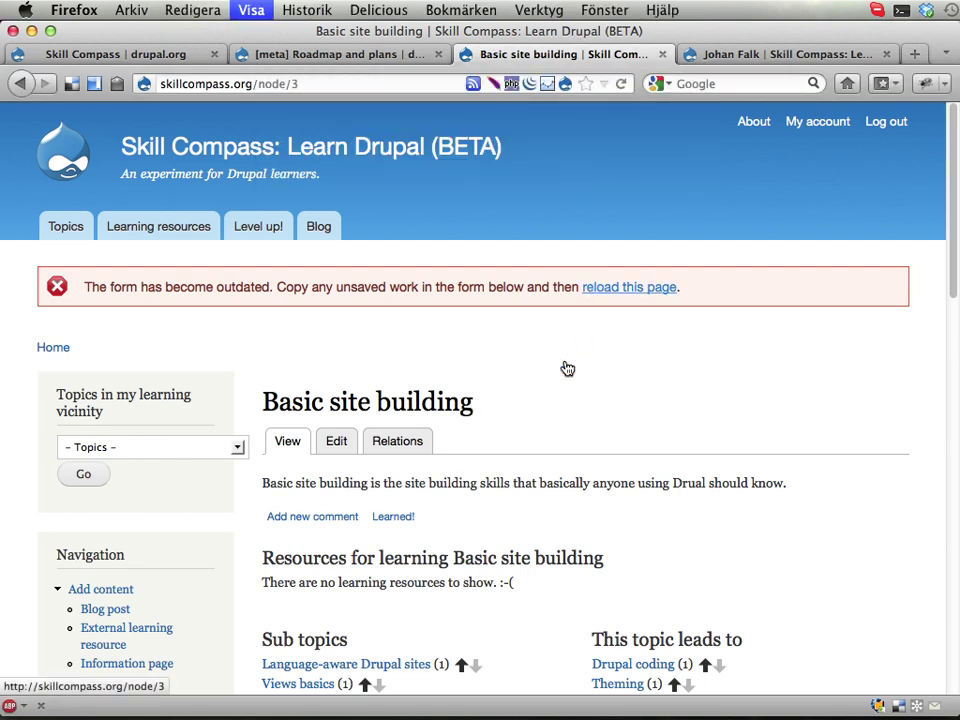
left_click(613, 287)
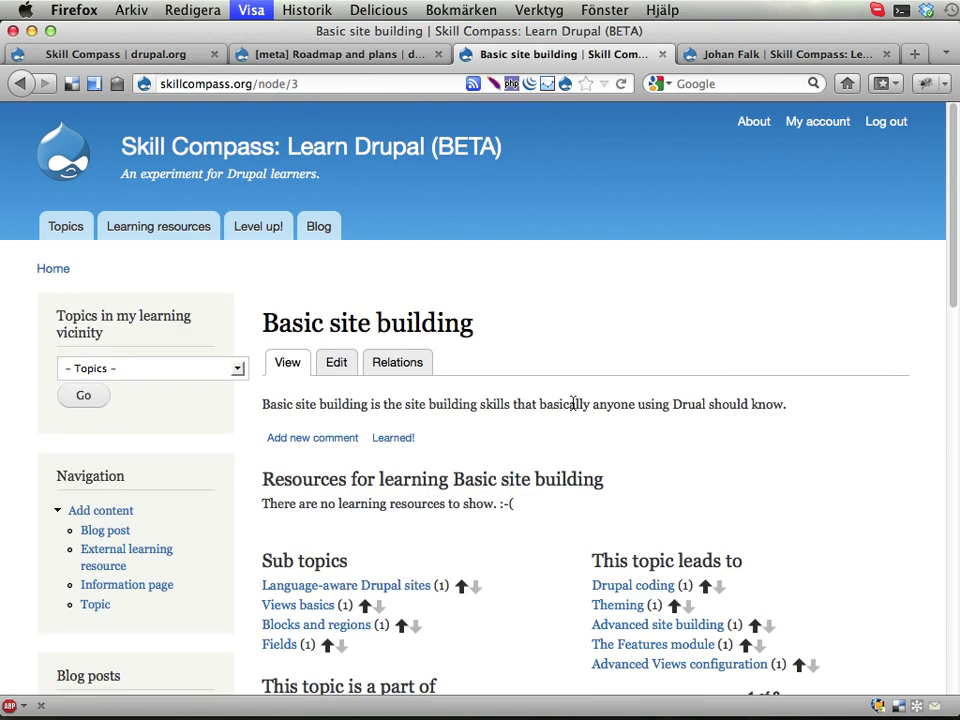
Step: Re-enter Drupal in the 'part of' field and include it again
scroll(570, 410, "down", 5)
left_click(367, 495)
type("drupl")
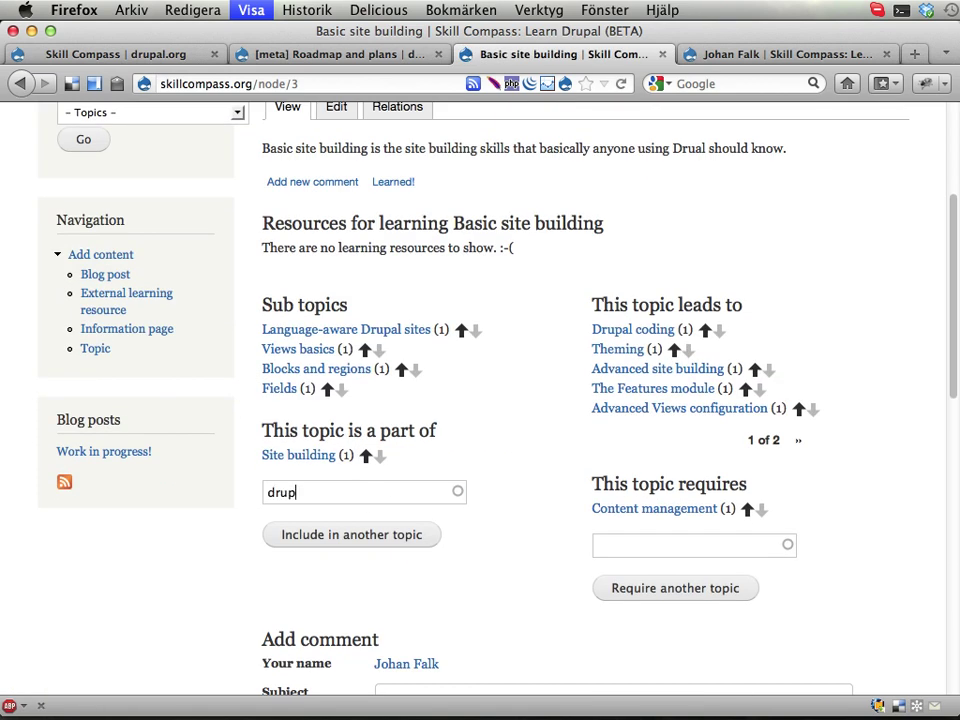
key("BackSpace")
left_click(318, 516)
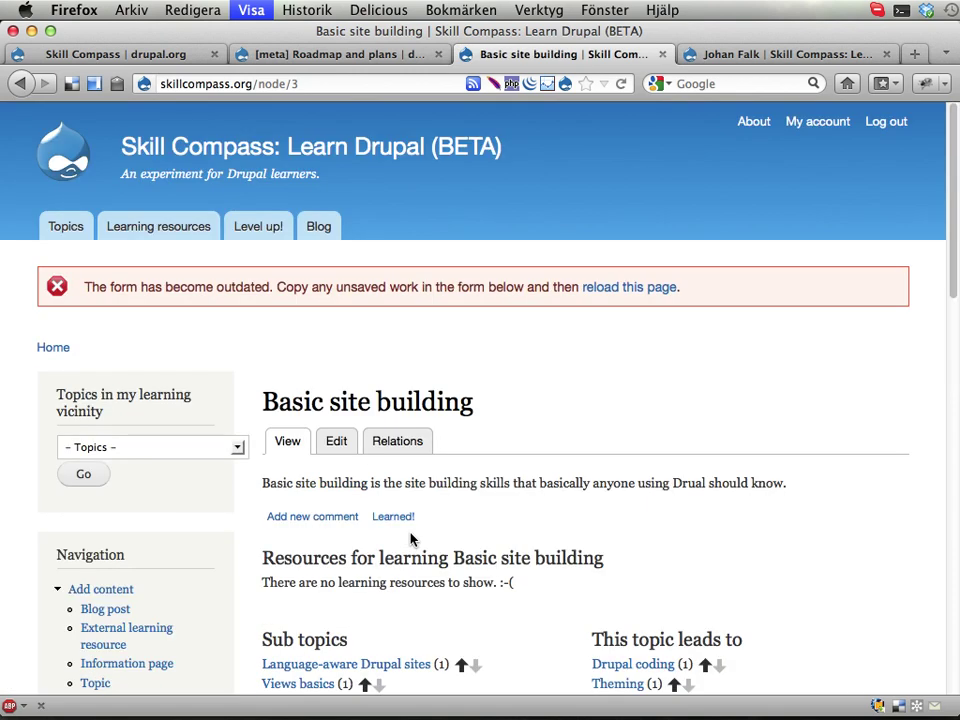
Step: Open the Relations page for Basic site building, showing Site building as parent
scroll(525, 467, "down", 3)
scroll(525, 467, "down", 2)
scroll(525, 467, "up", 5)
scroll(451, 476, "down", 5)
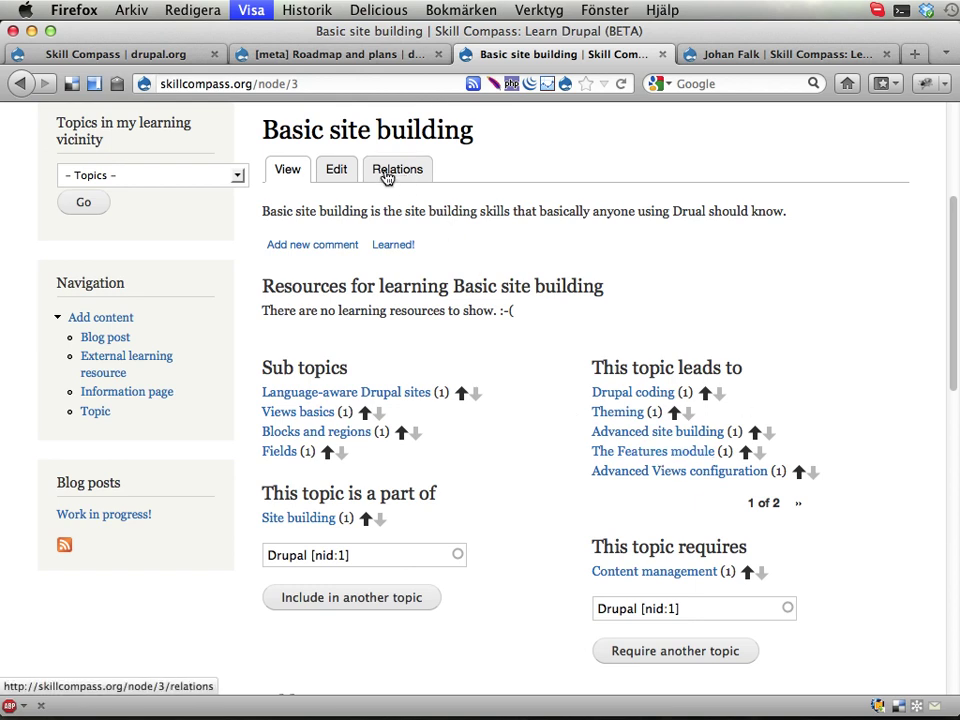
left_click(387, 177)
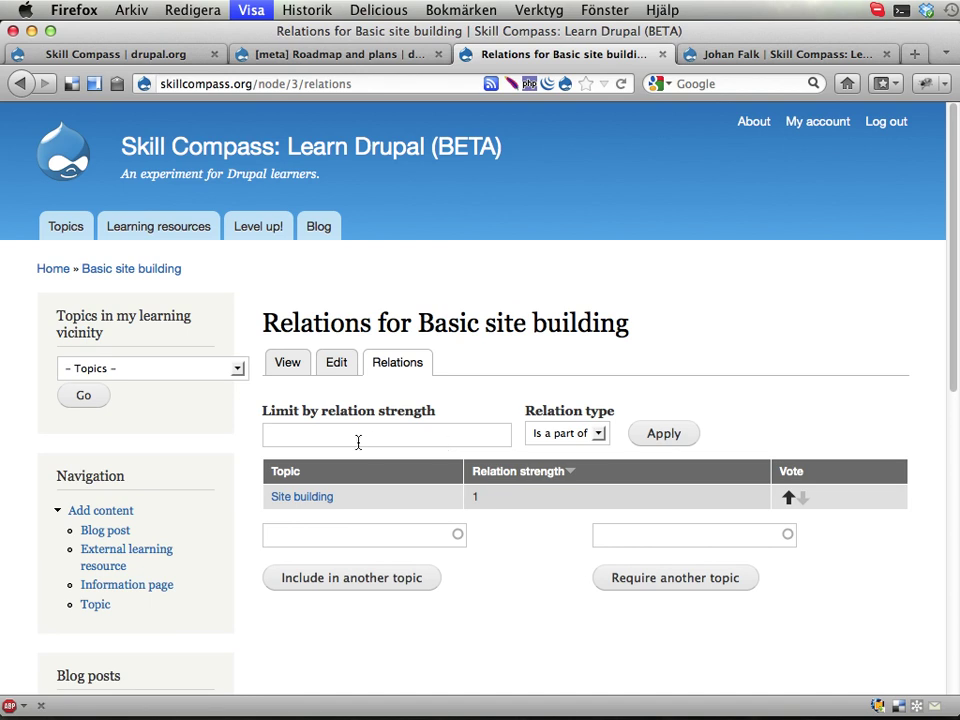
Step: Start a new Topic titled 'Relationships'
left_click(94, 606)
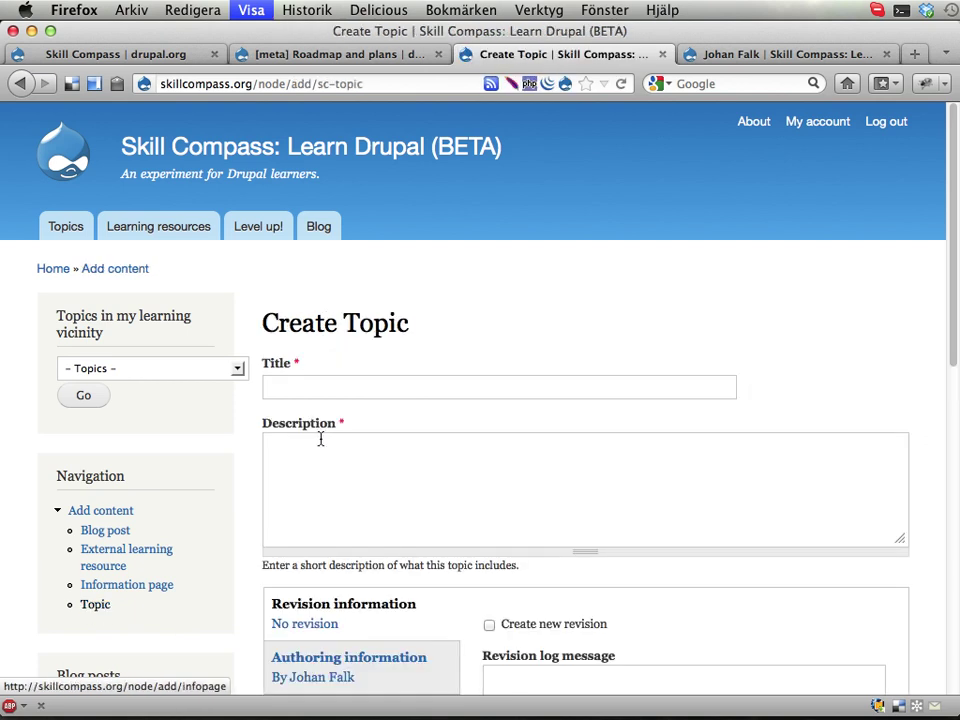
scroll(320, 439, "down", 3)
left_click(287, 240)
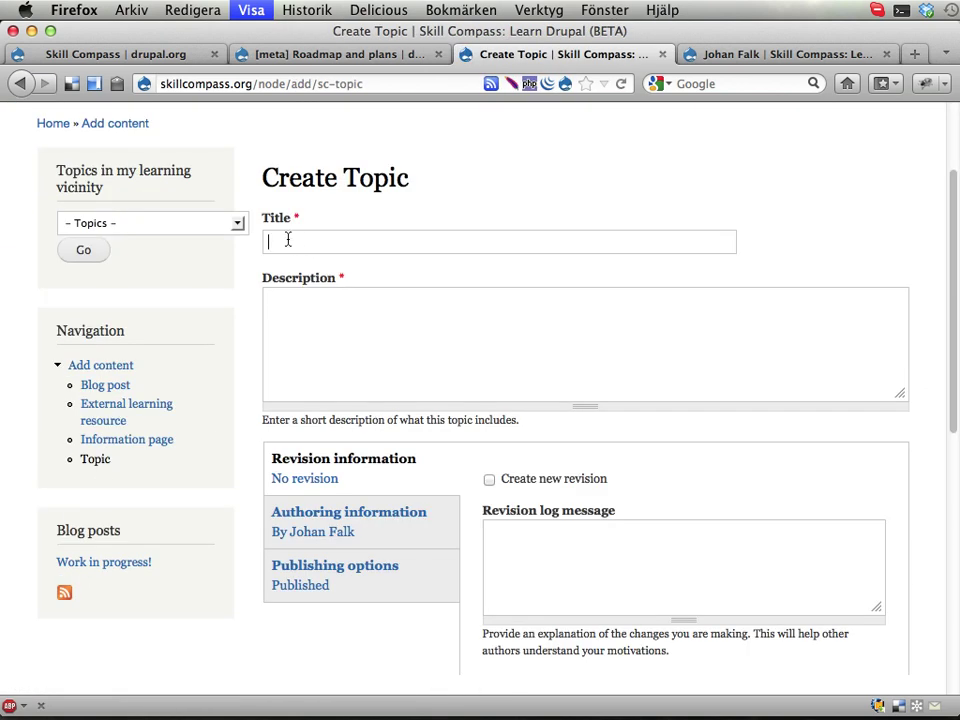
left_click(314, 328)
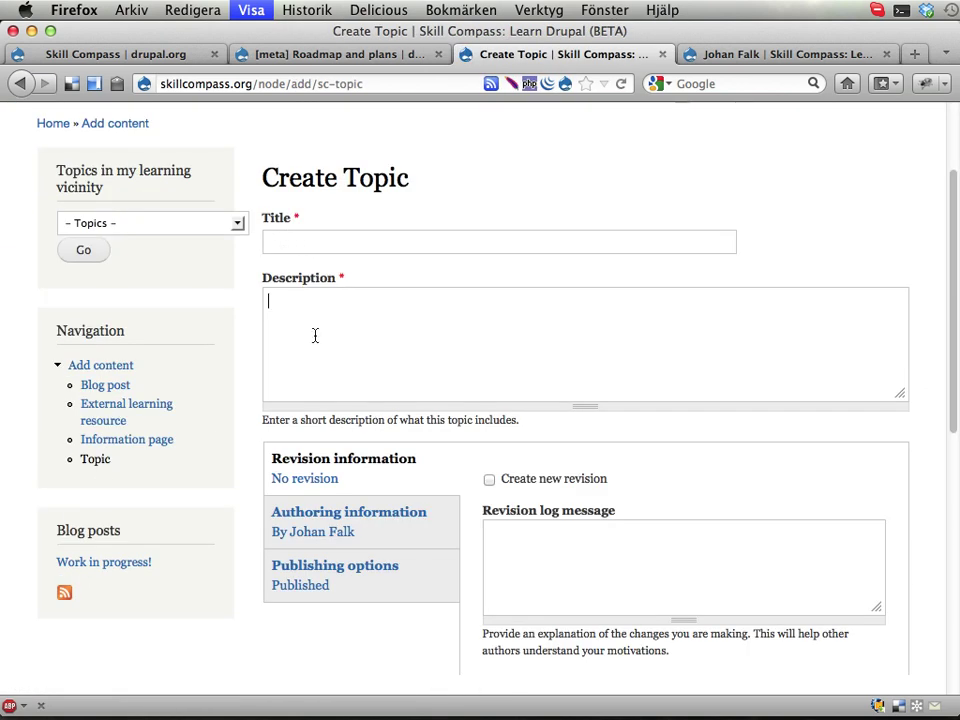
left_click(300, 242)
type("Relation")
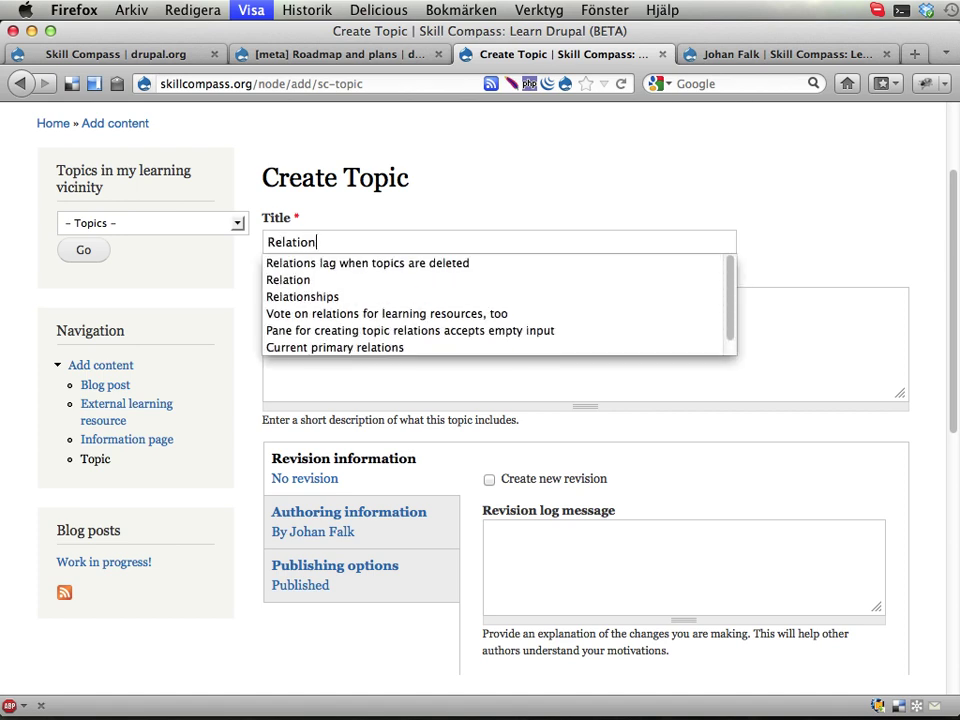
type("ships")
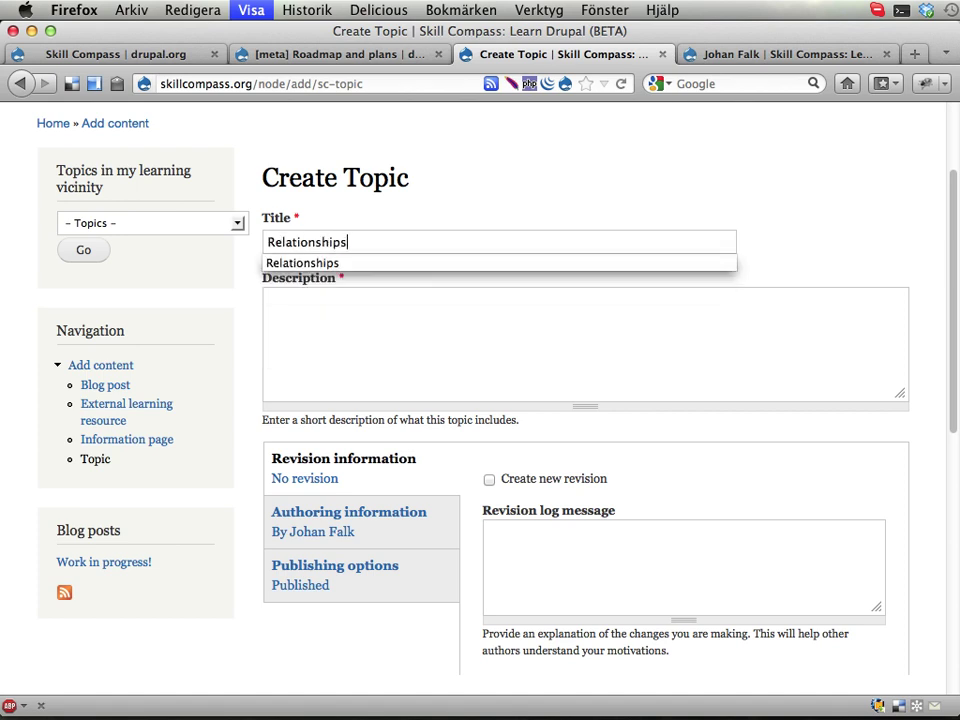
Step: Describe it as 'Relationships in Views is used to bring related data into Views.'
left_click(294, 338)
type("Realtion")
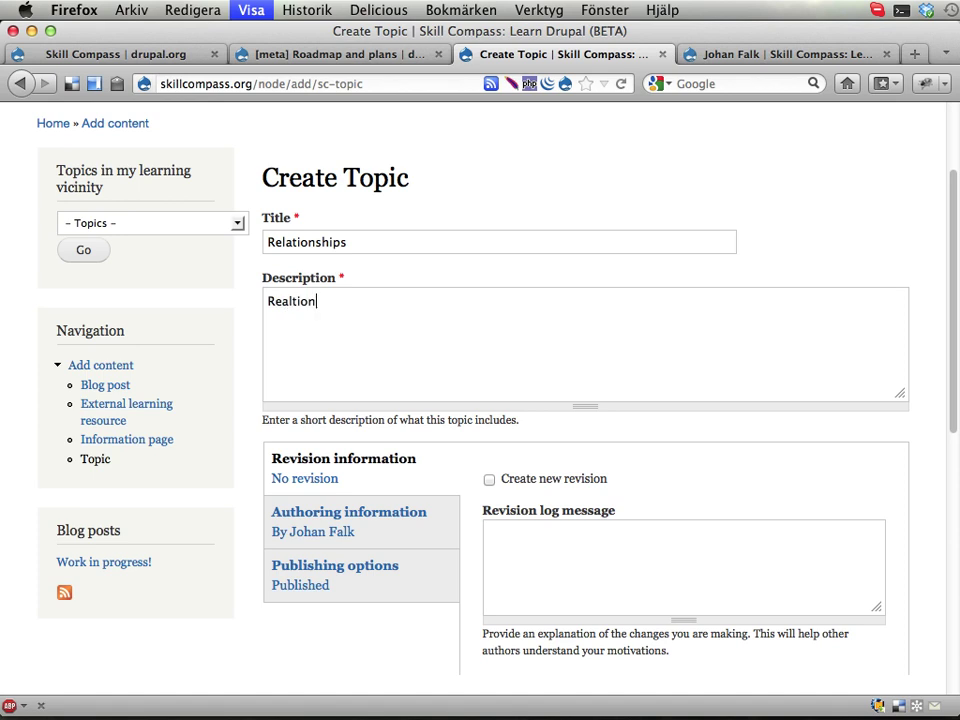
key("BackSpace")
key("BackSpace")
key("BackSpace")
type("Relationships ")
type("in Views is used to ")
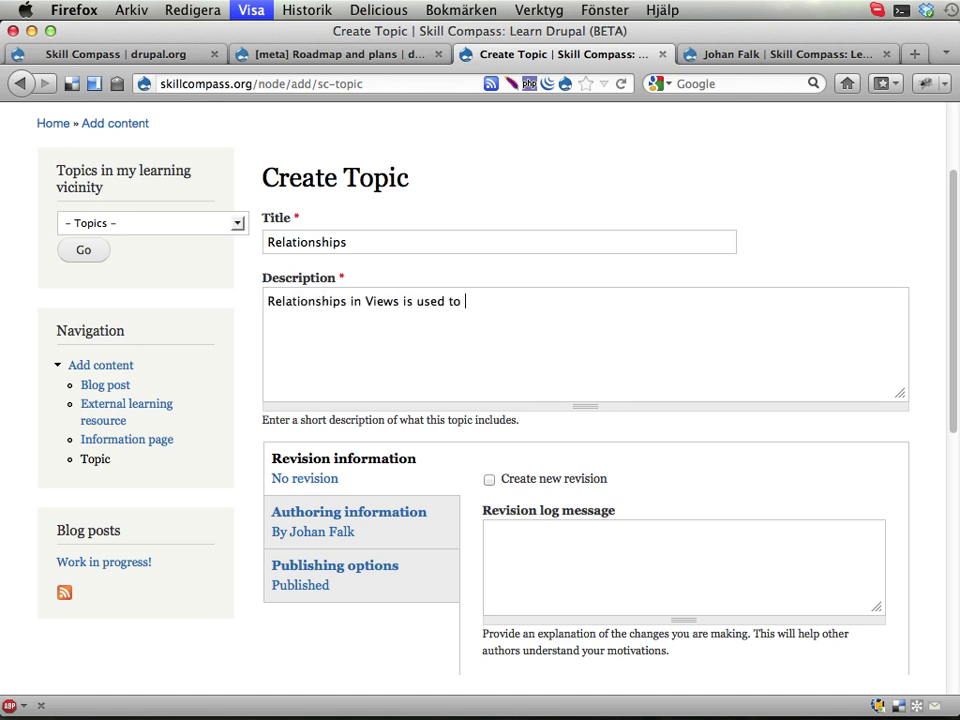
type("bring ")
type("more")
key("BackSpace")
key("BackSpace")
key("BackSpace")
type("related dat")
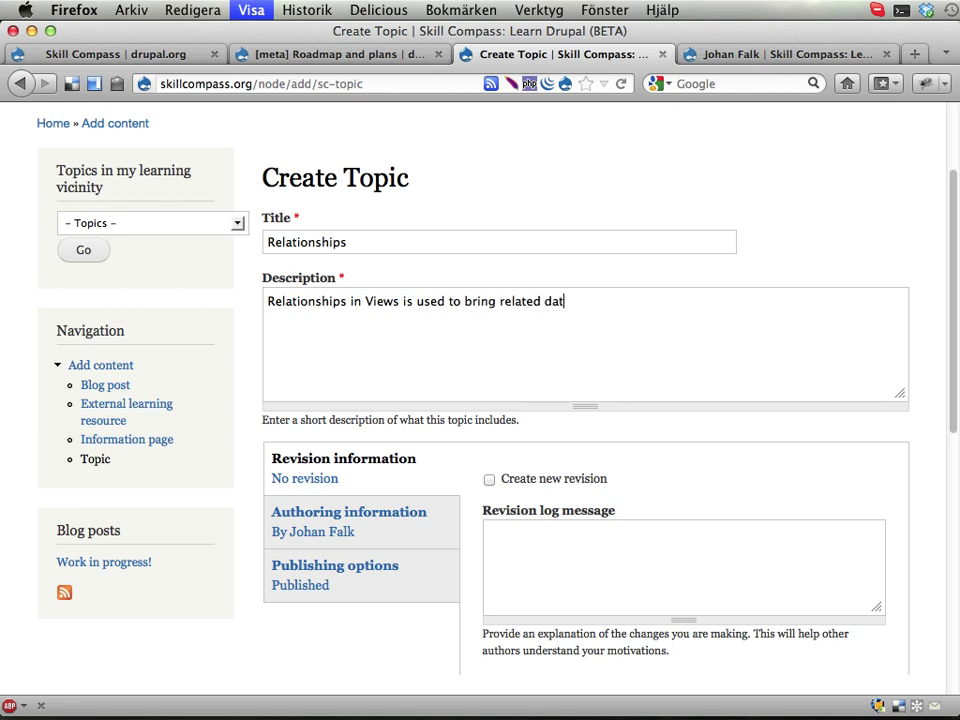
type("a into V")
type("iews.")
scroll(362, 393, "down", 5)
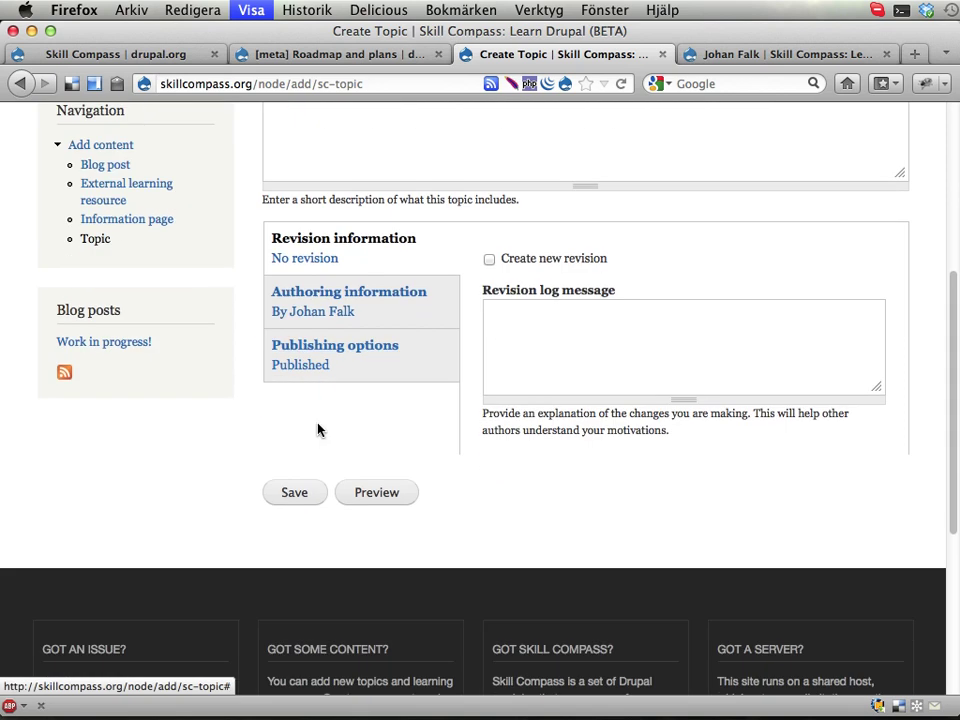
Step: Save the new Relationships topic
left_click(292, 494)
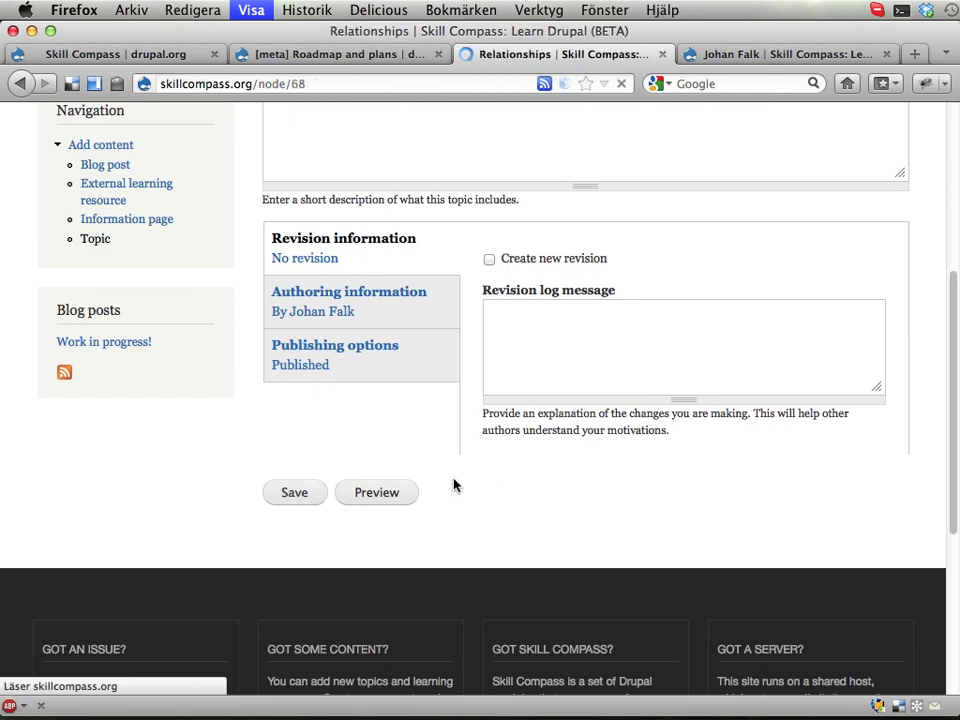
scroll(536, 454, "down", 1)
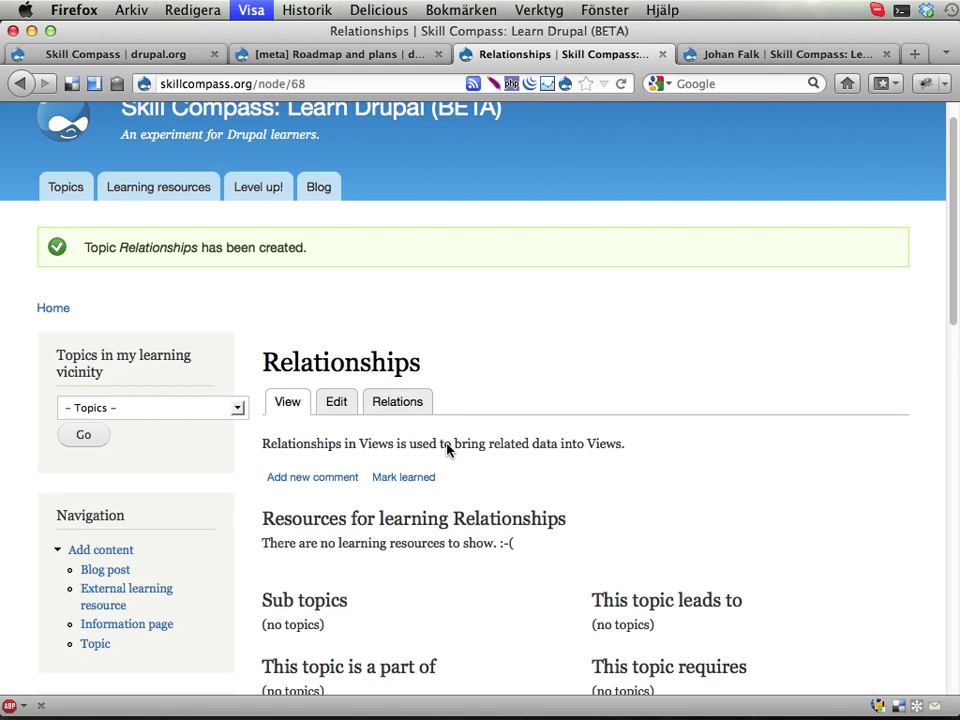
scroll(448, 450, "down", 3)
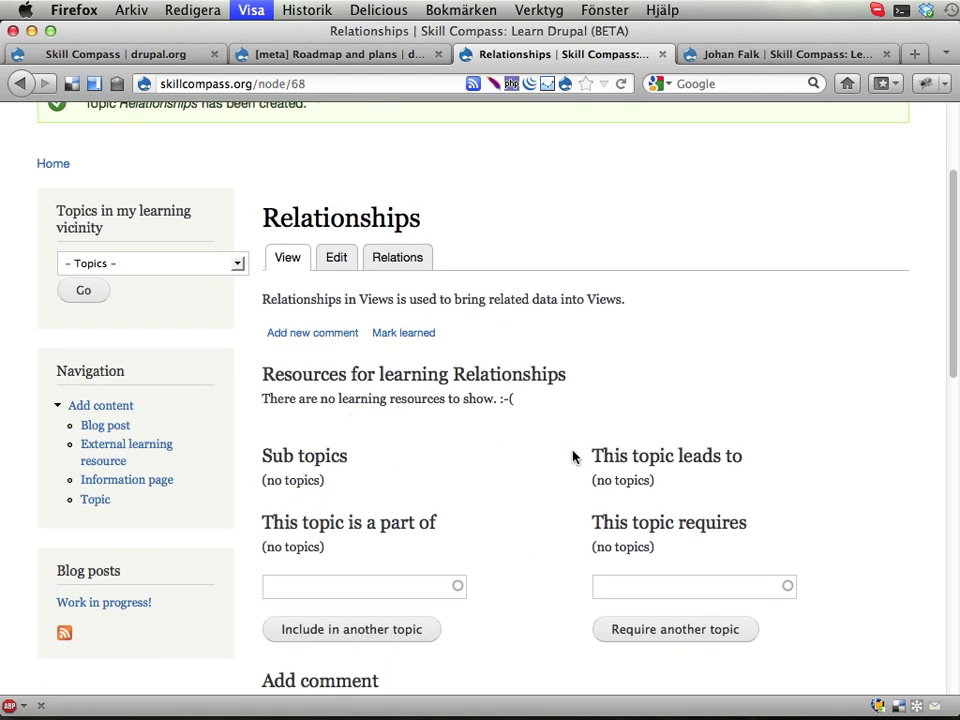
scroll(368, 522, "down", 2)
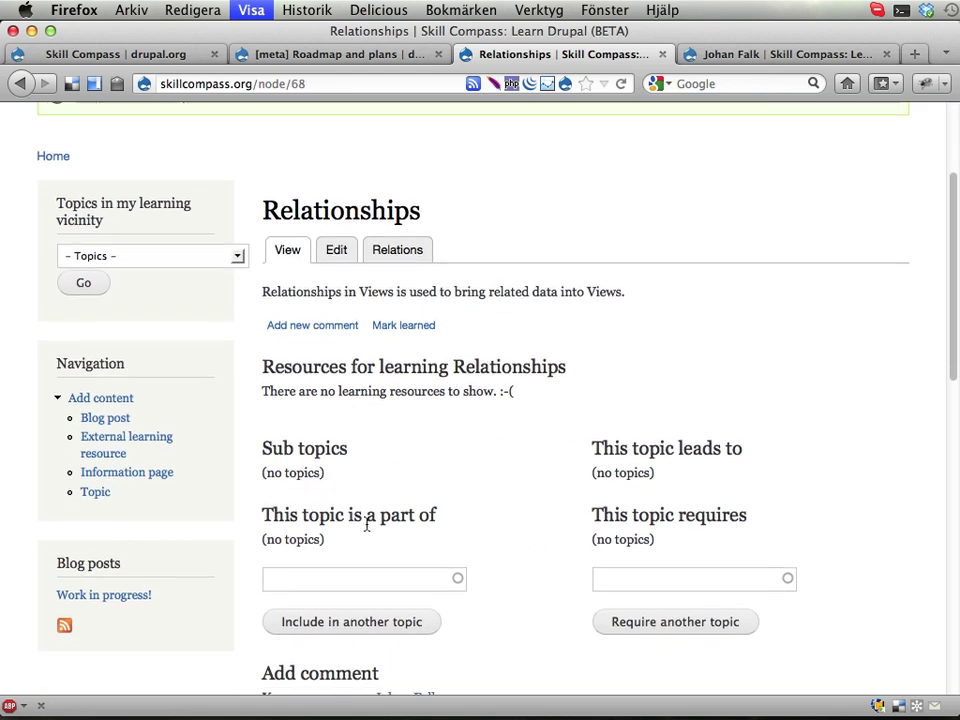
Step: Make Relationships part of Advanced Views configuration
left_click(324, 506)
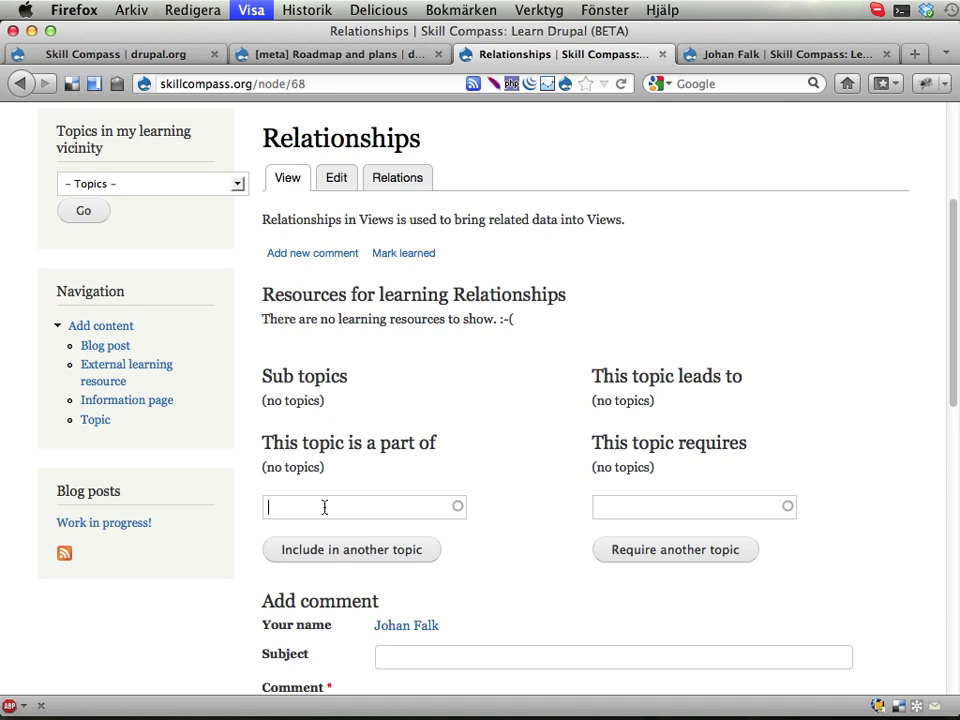
type("adv")
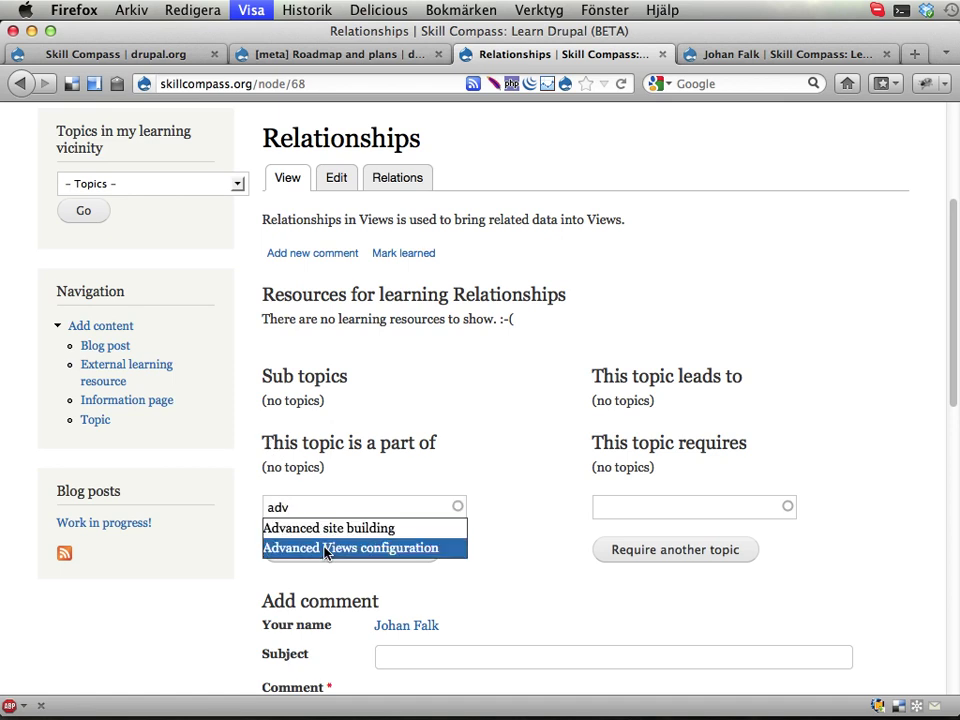
left_click(270, 548)
left_click(335, 552)
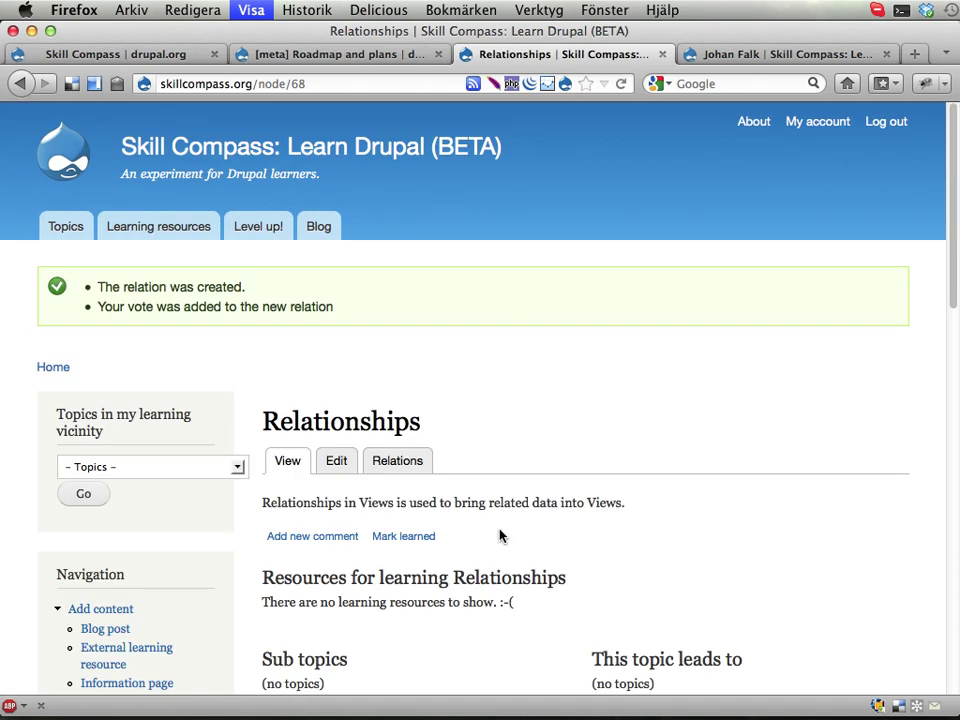
scroll(549, 510, "down", 2)
scroll(549, 514, "down", 3)
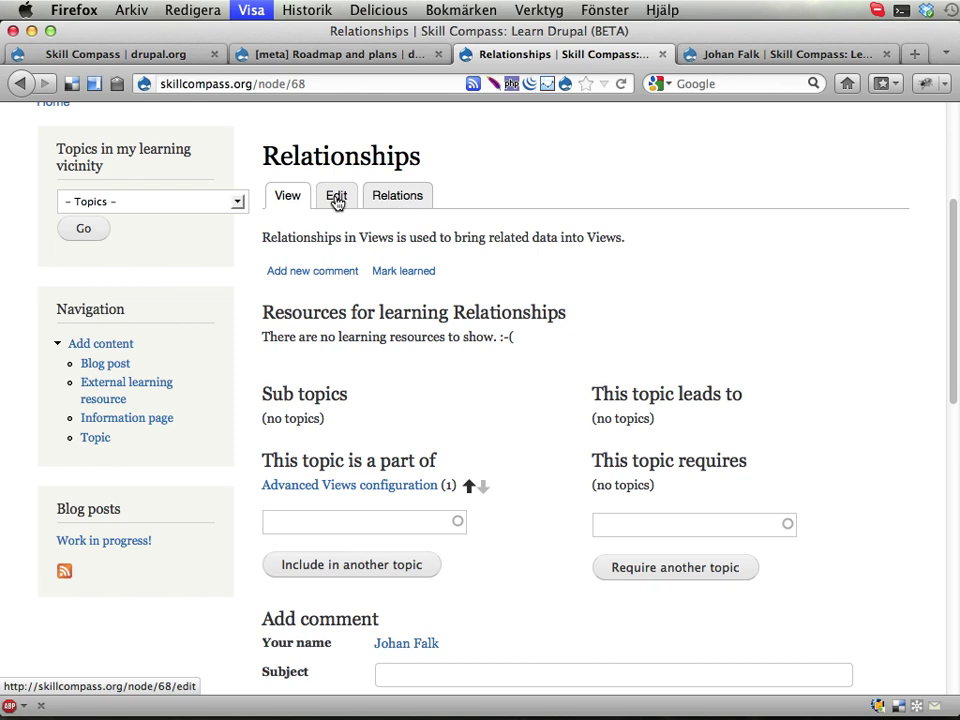
left_click(286, 62)
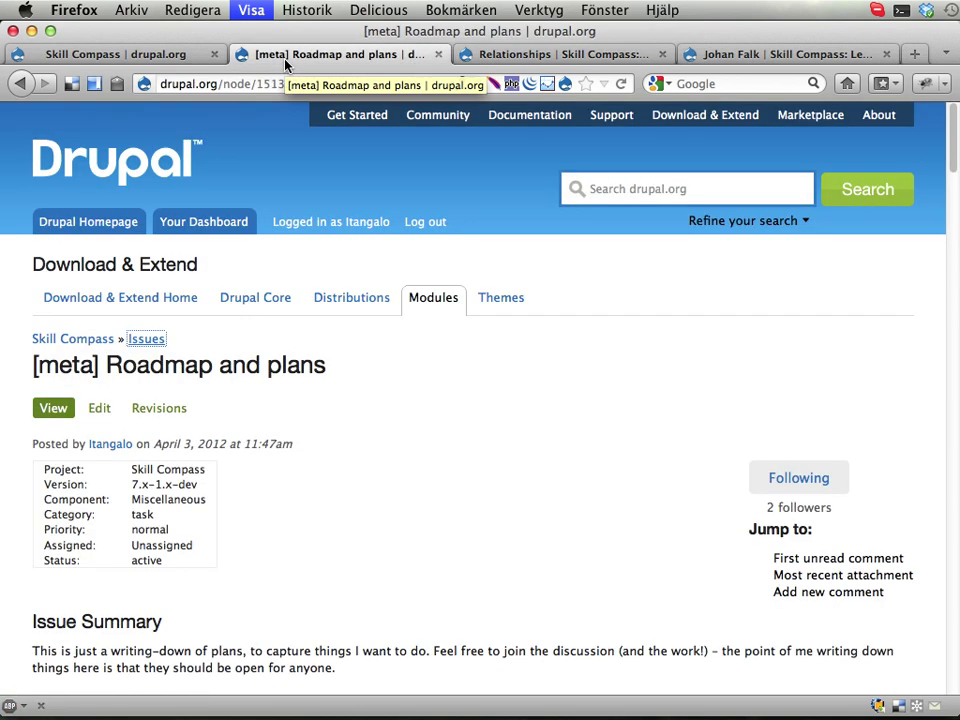
left_click(514, 56)
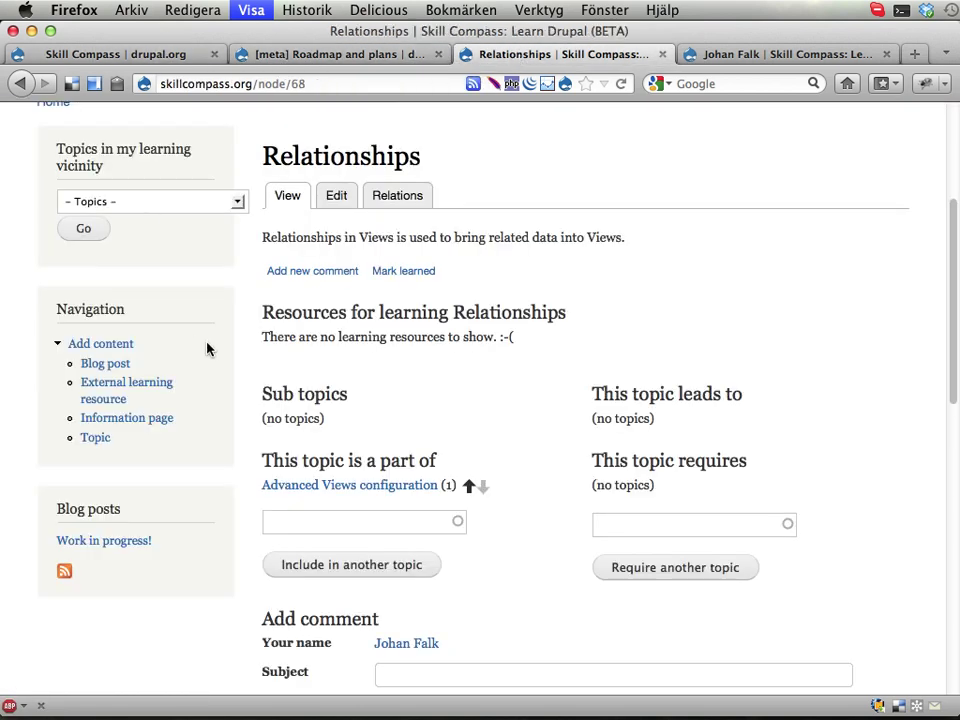
scroll(377, 422, "up", 5)
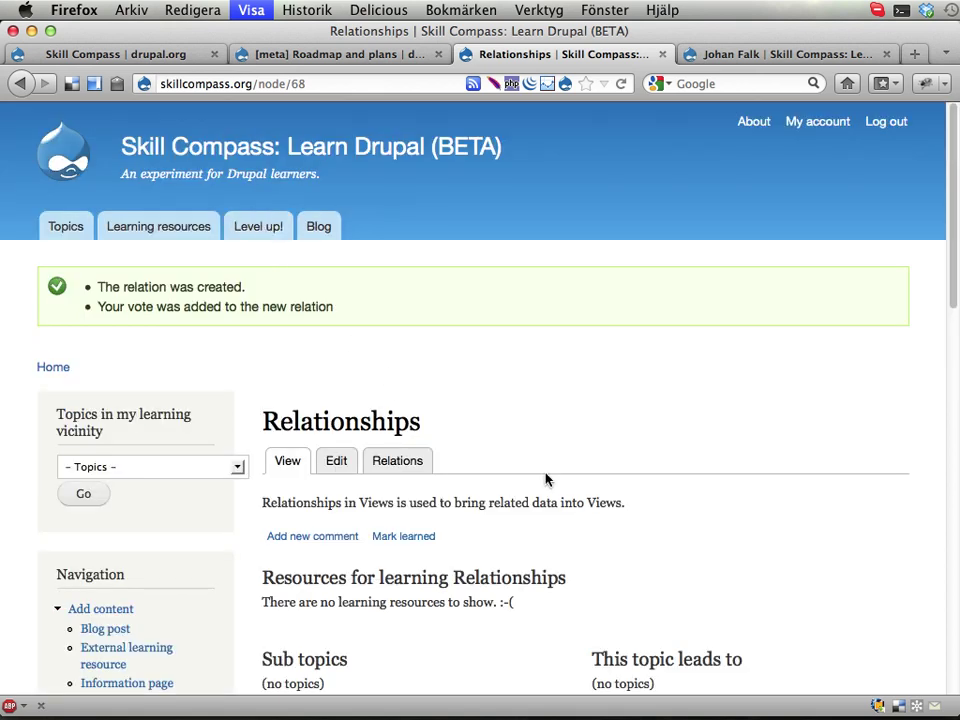
scroll(548, 490, "down", 3)
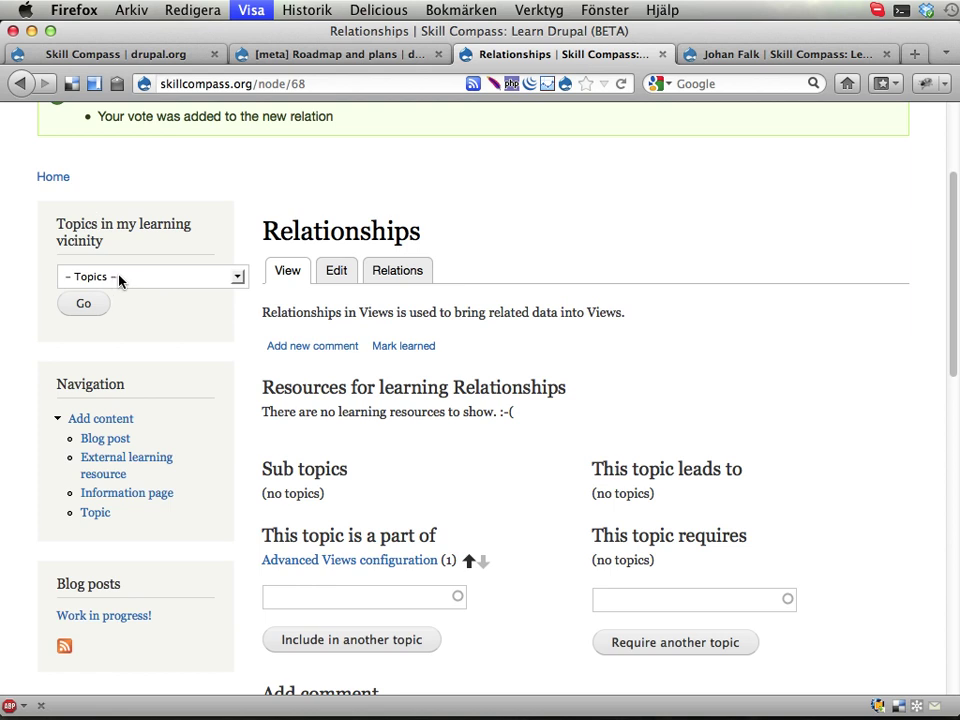
left_click(119, 278)
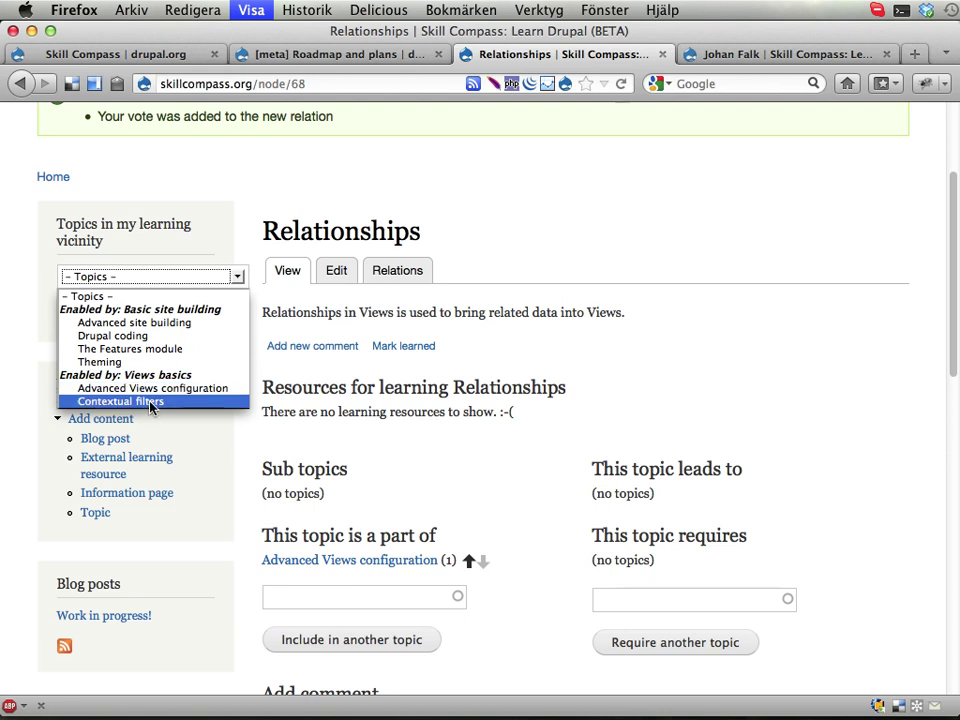
left_click(381, 213)
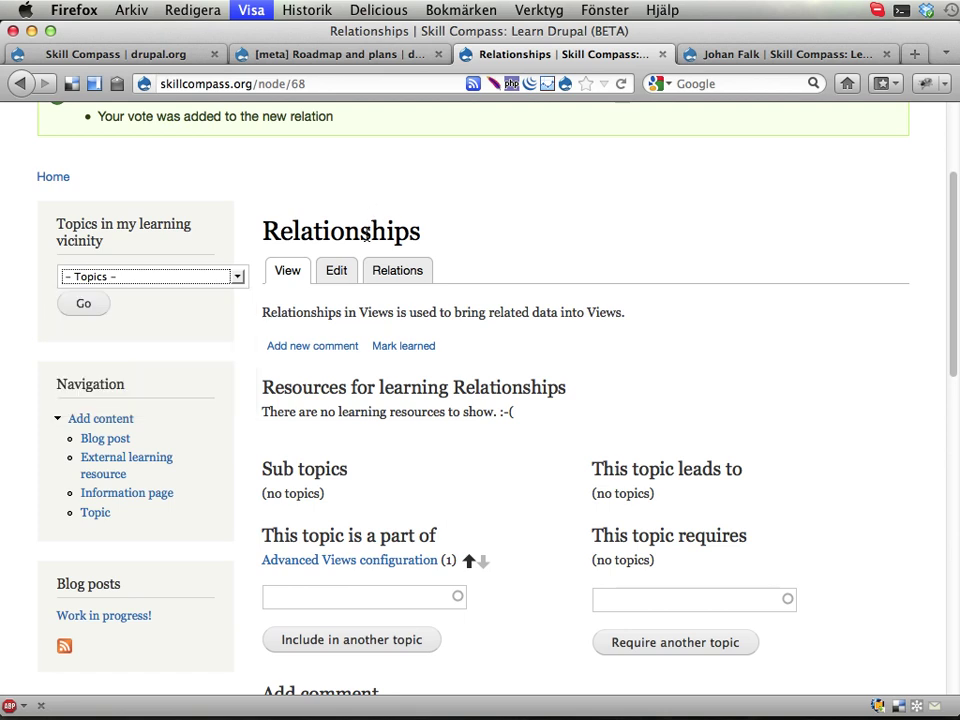
Step: Add Views basics as a required topic and check Relationships appears in its vicinity list
left_click(621, 600)
type("viewe")
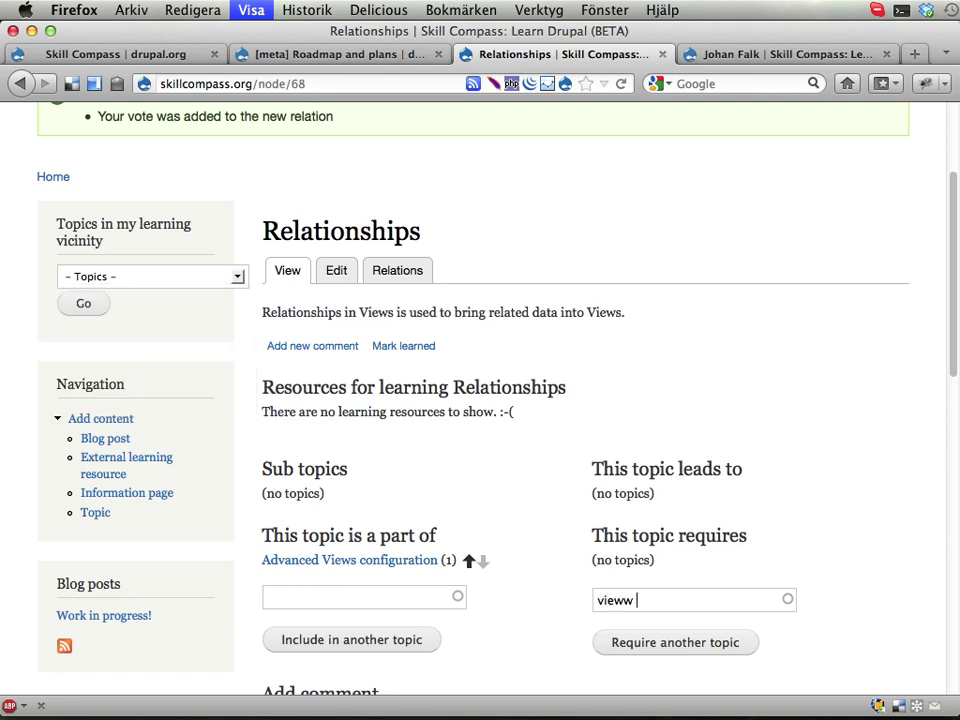
key("BackSpace")
type("s b")
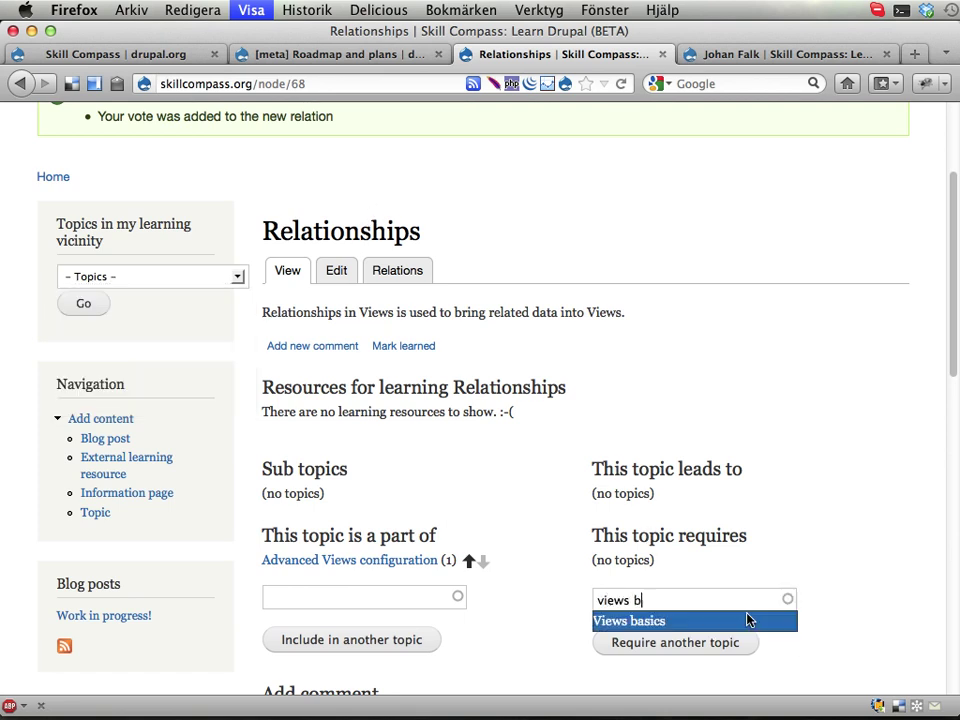
left_click(742, 621)
left_click(677, 649)
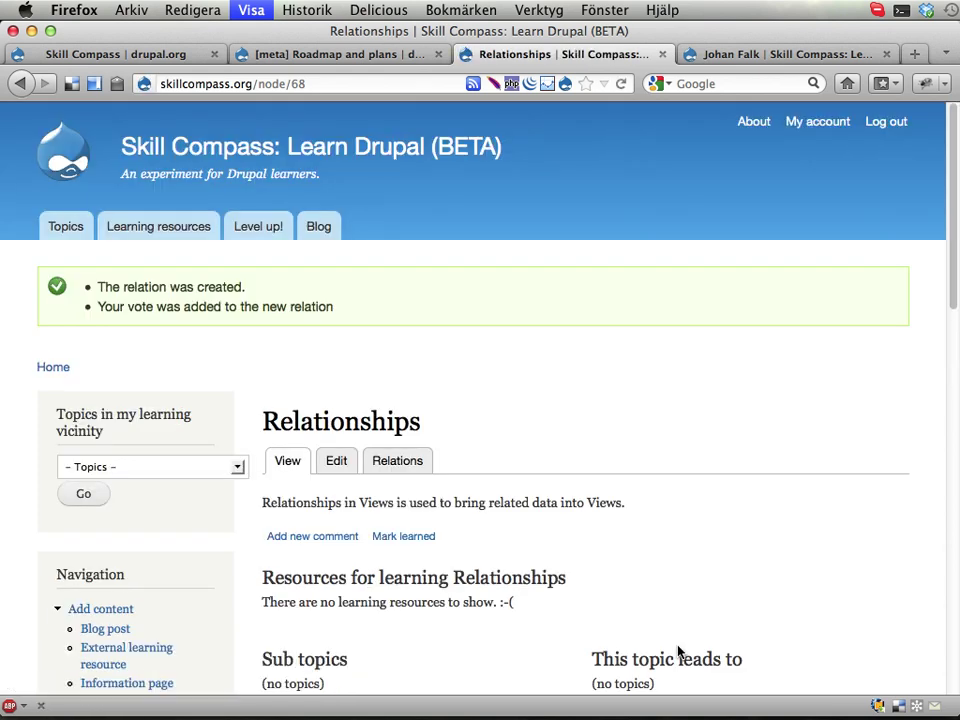
left_click(223, 472)
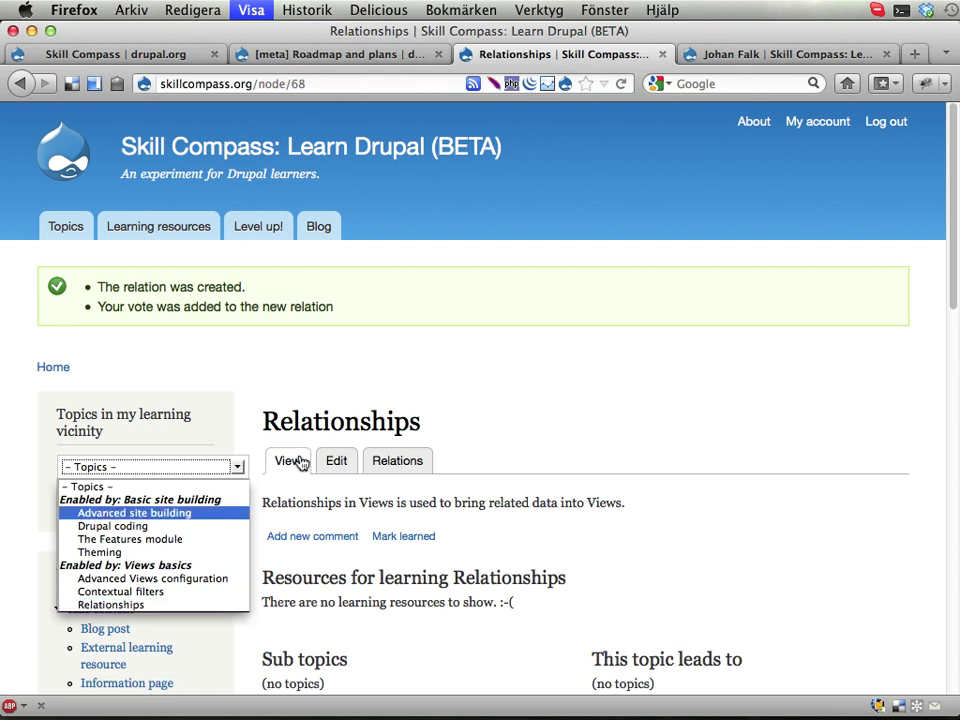
double_click(335, 420)
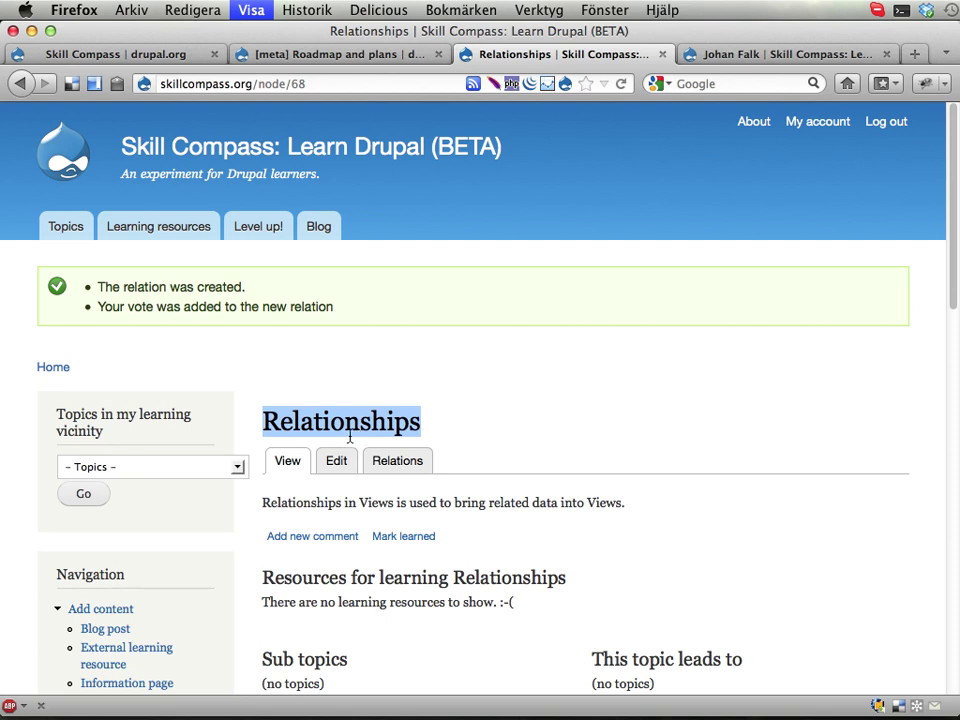
left_click(189, 466)
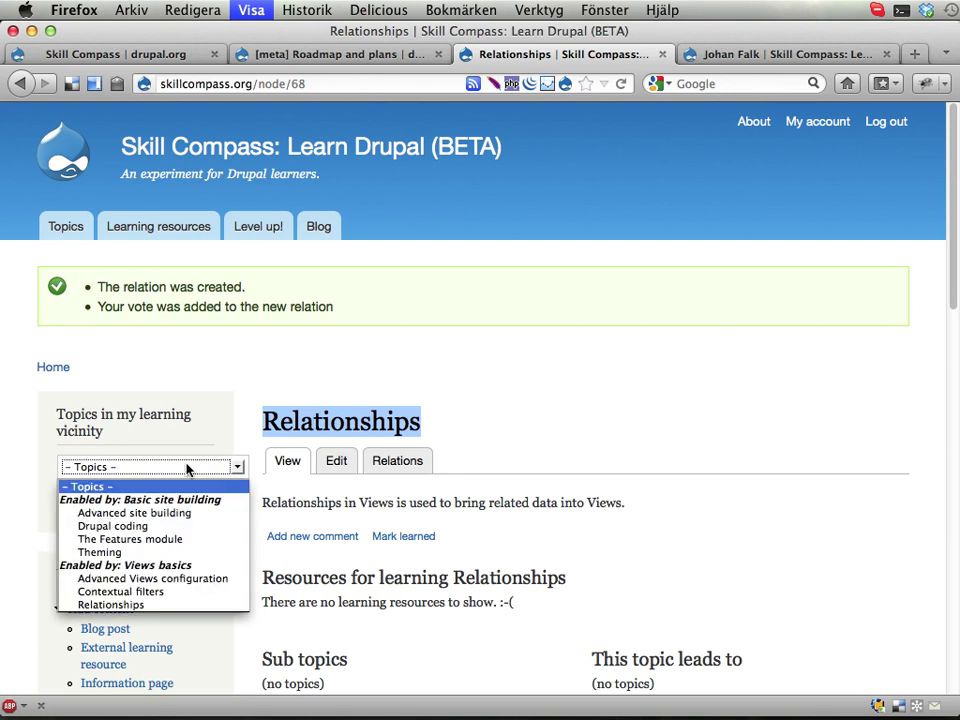
left_click(328, 375)
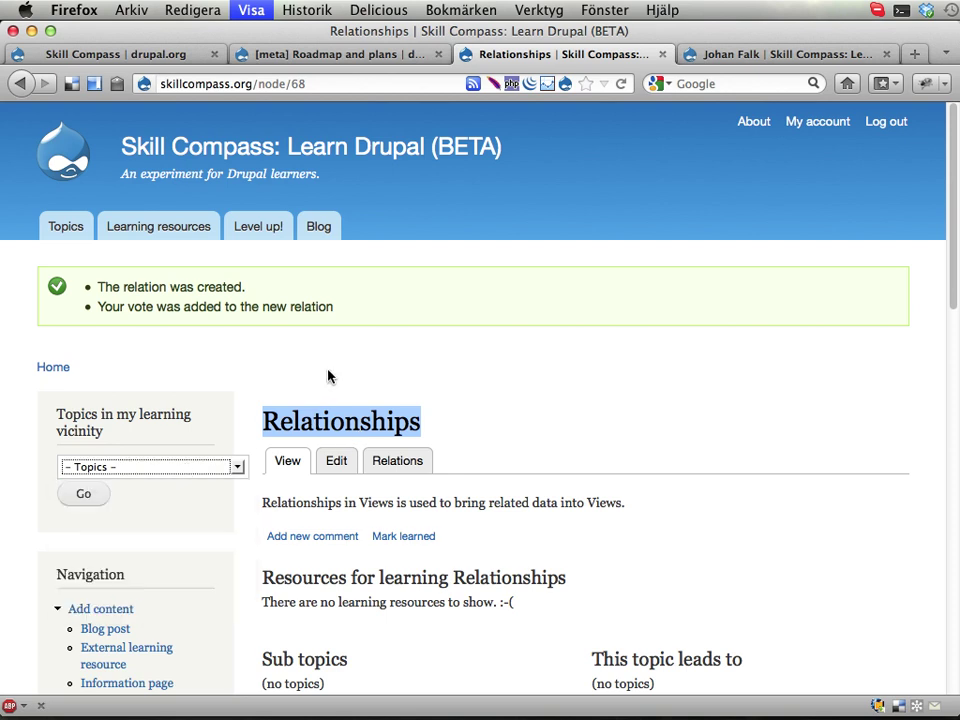